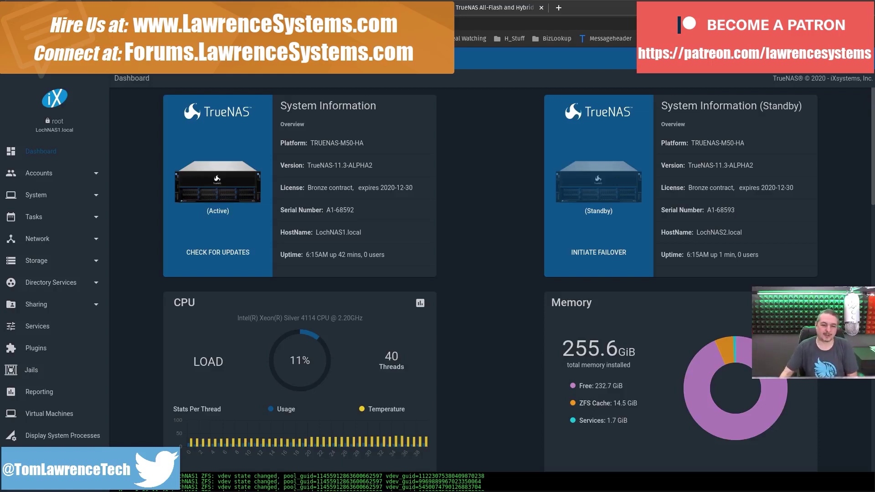
Step: Highlight the TRUENAS-M50-HA platform value, then switch to the 'TrueNAS All-Flash and Hybrid' product page
triple_click(330, 143)
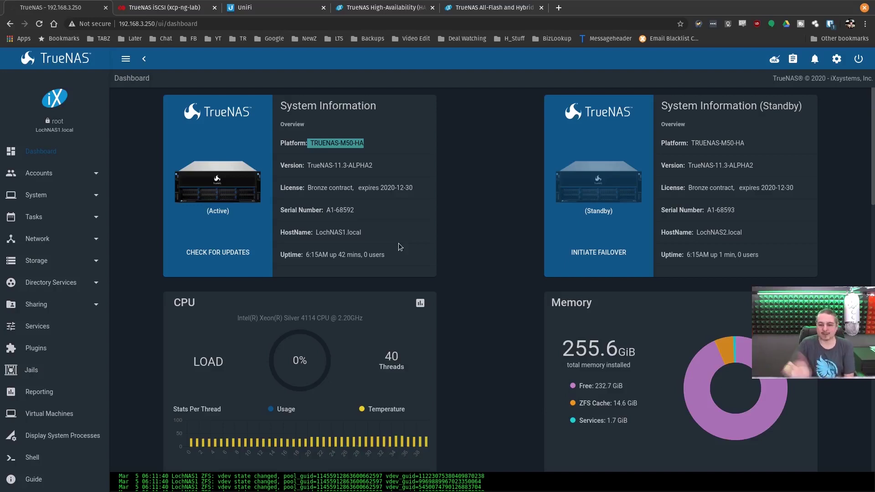
left_click(327, 145)
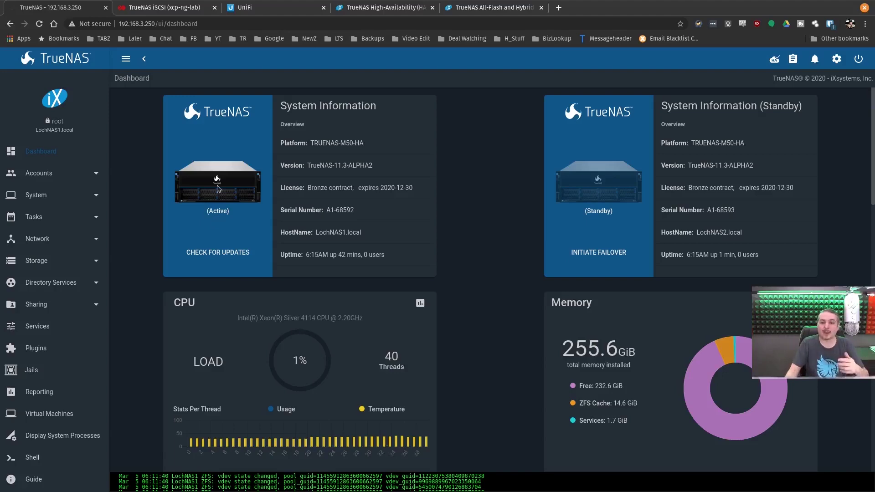
left_click(493, 7)
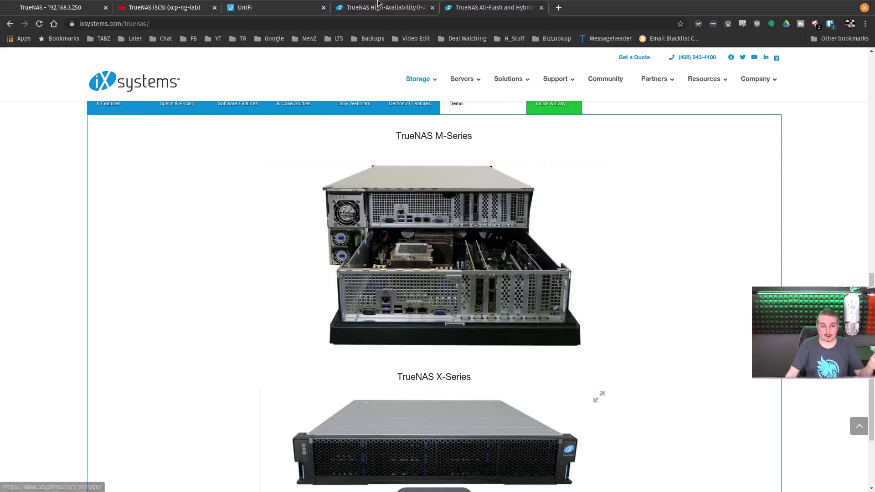
Step: Open the TrueNAS High-Availability blog post and scroll past The Matrix diagram to the Active/Standby section
left_click(378, 8)
scroll(410, 264, "up", 2)
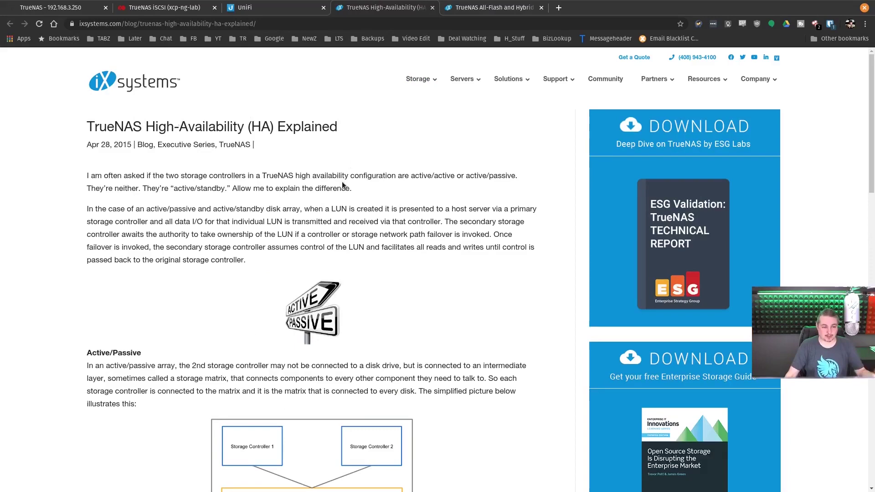
scroll(309, 167, "down", 2)
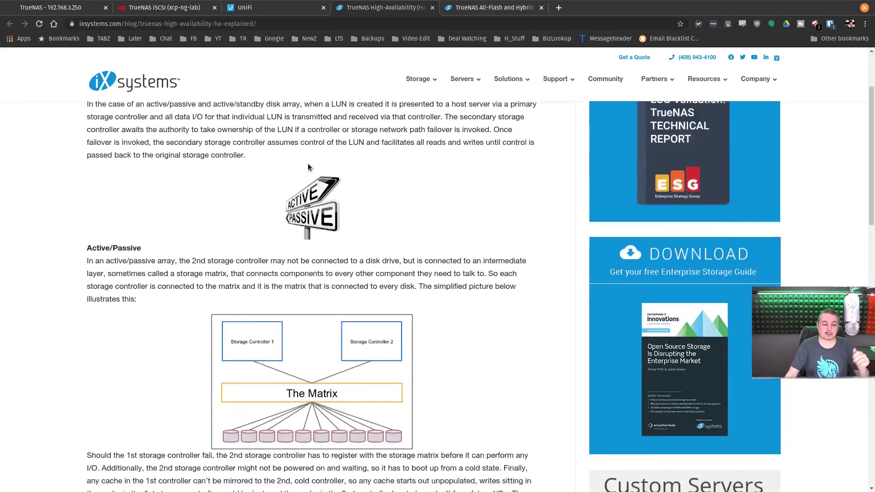
scroll(308, 167, "down", 1)
scroll(219, 246, "down", 2)
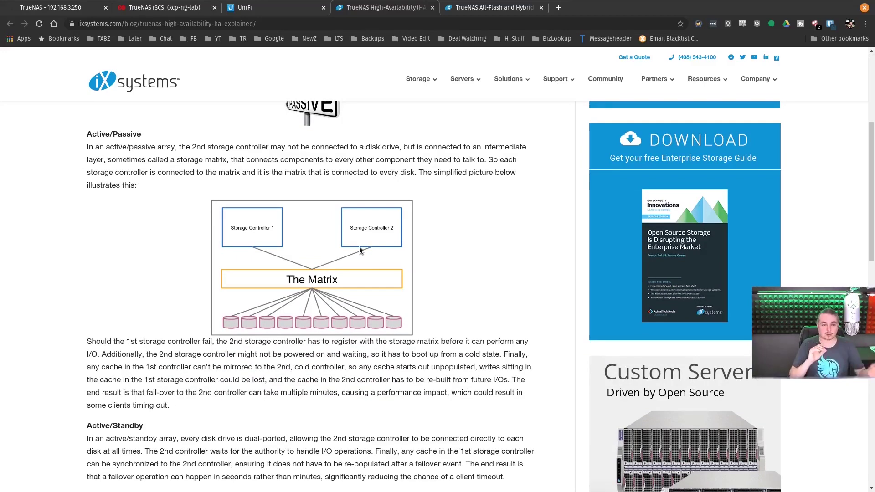
scroll(360, 250, "down", 2)
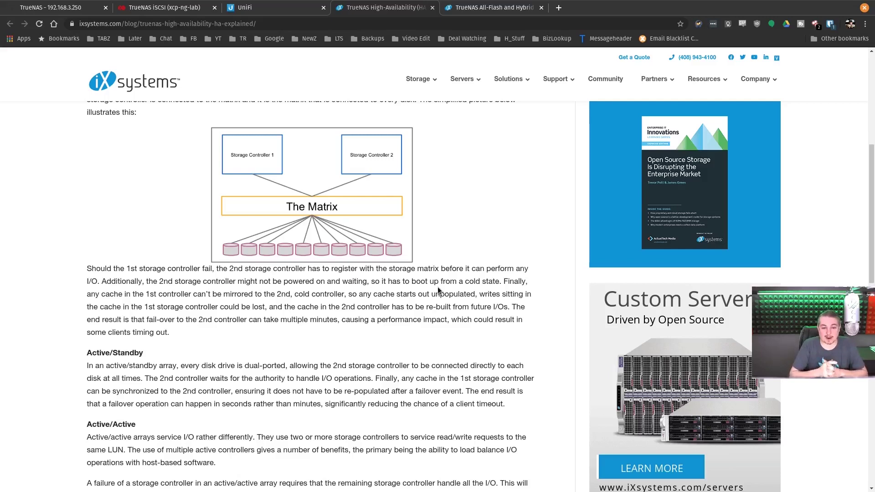
scroll(438, 291, "down", 2)
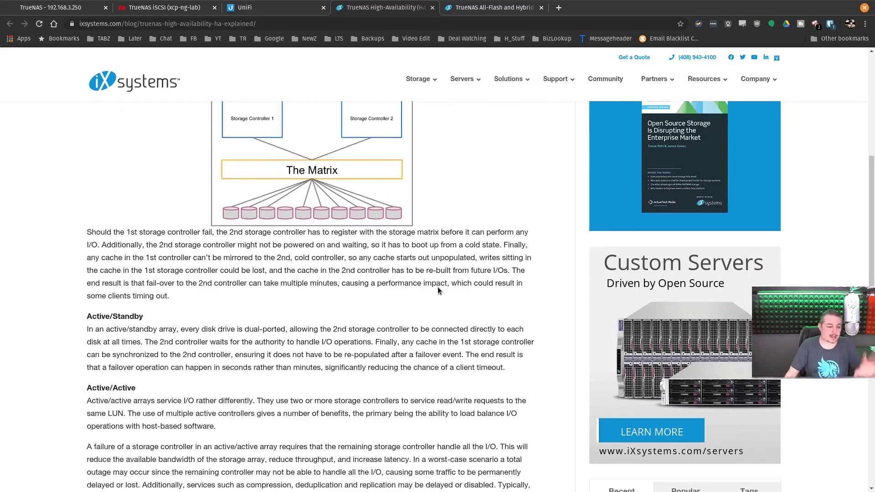
scroll(438, 291, "down", 1)
scroll(438, 291, "up", 4)
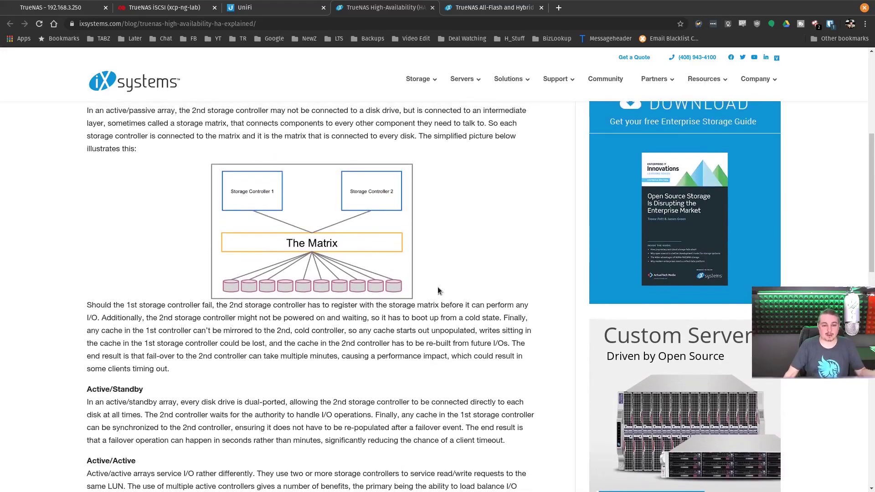
scroll(439, 291, "down", 5)
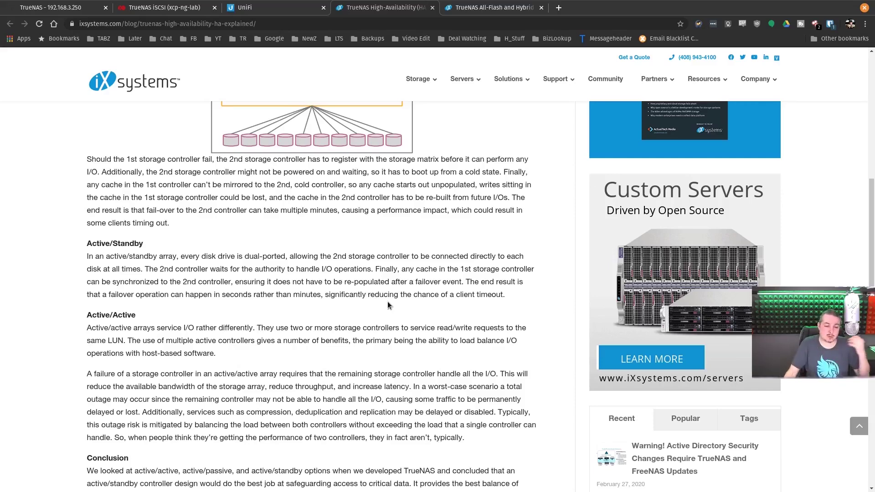
scroll(388, 305, "down", 1)
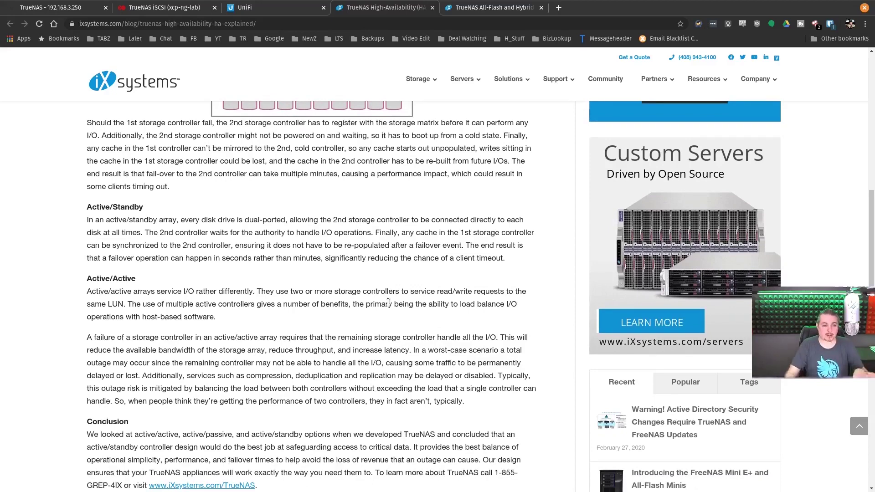
scroll(196, 284, "down", 1)
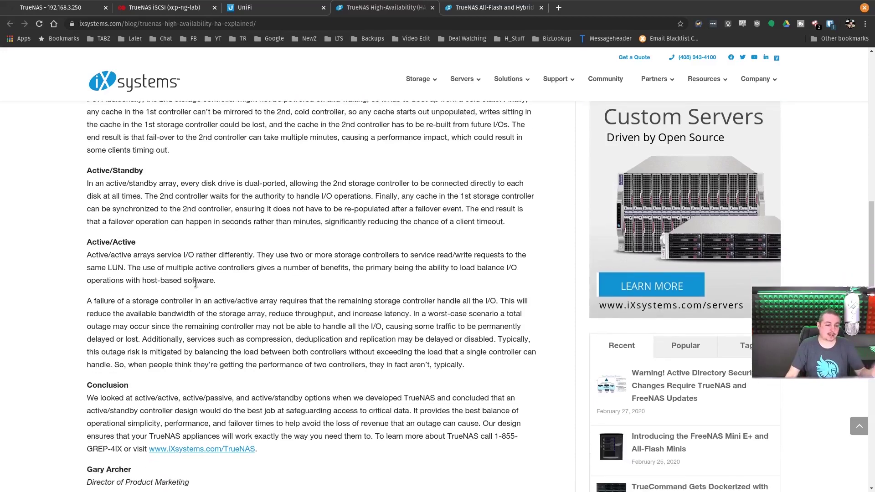
scroll(195, 284, "down", 1)
scroll(195, 284, "up", 2)
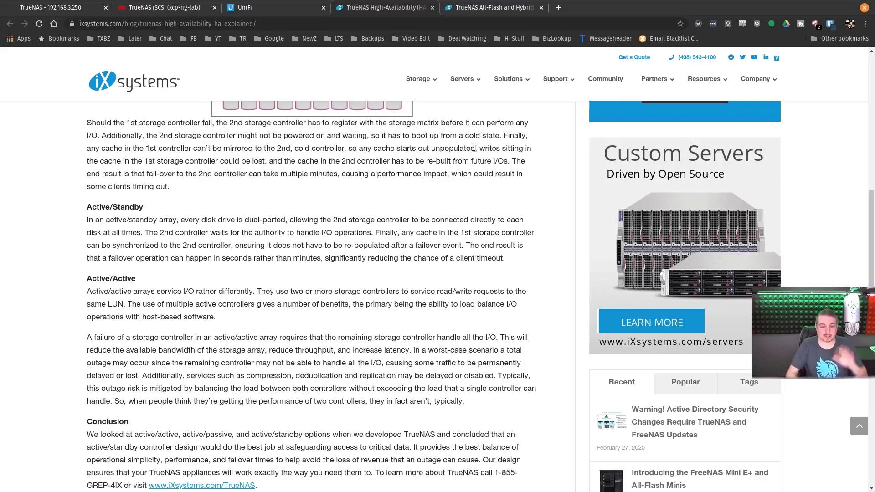
Step: Reload UniFi's Lab 10G traffic graphs, check the LOCHNAS2 port chart, then return to TrueNAS
left_click(299, 6)
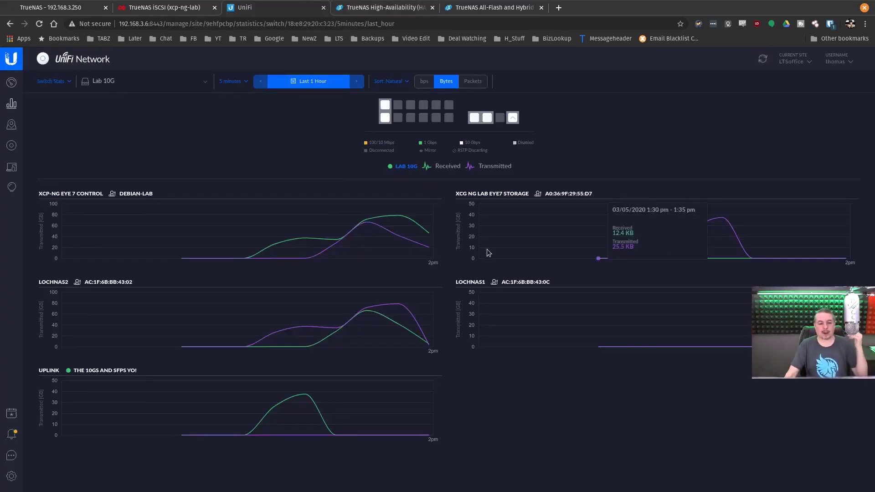
left_click(40, 24)
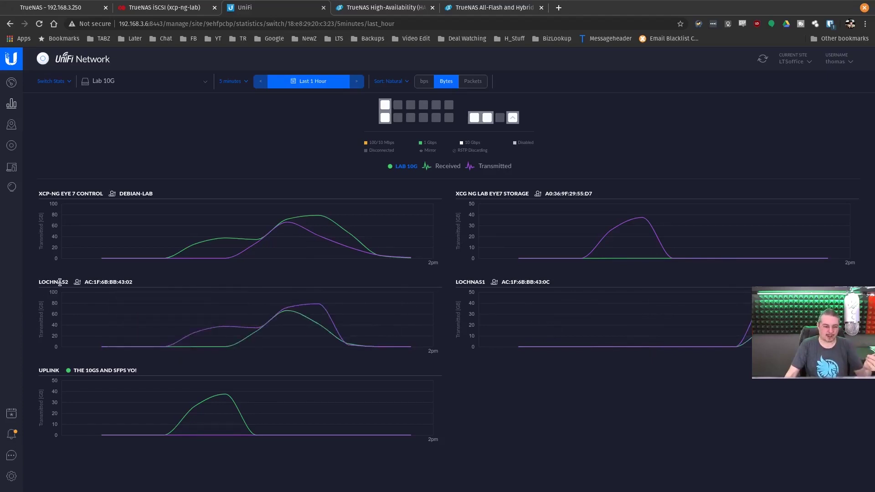
left_click(68, 7)
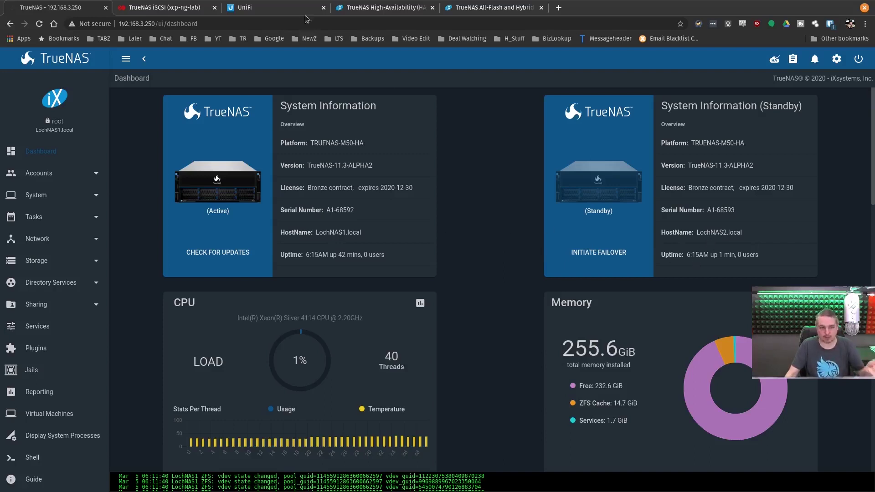
left_click(293, 7)
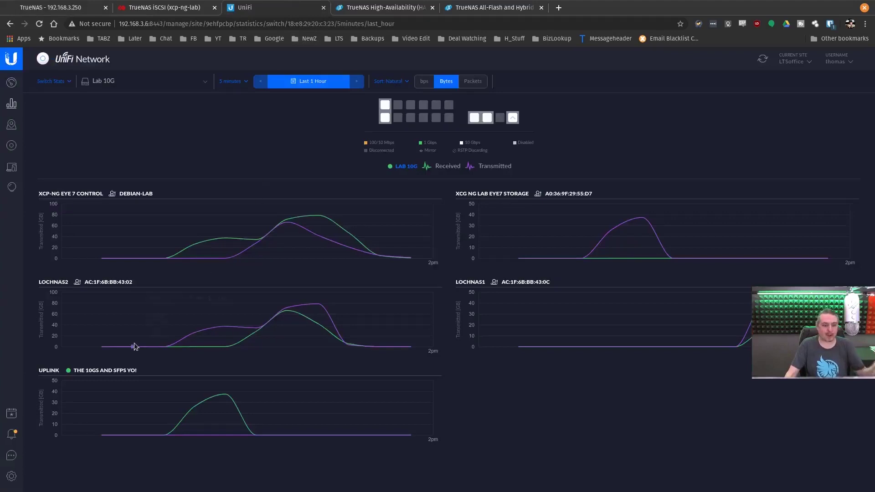
mouse_move(266, 325)
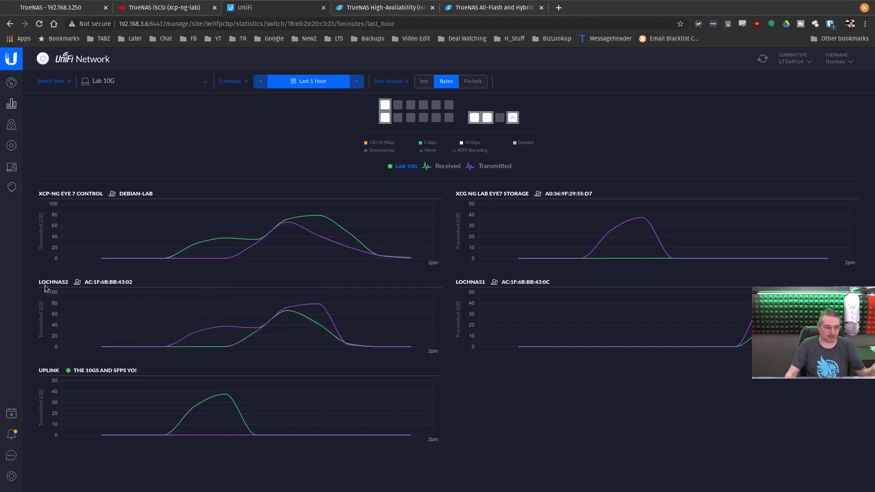
mouse_move(324, 343)
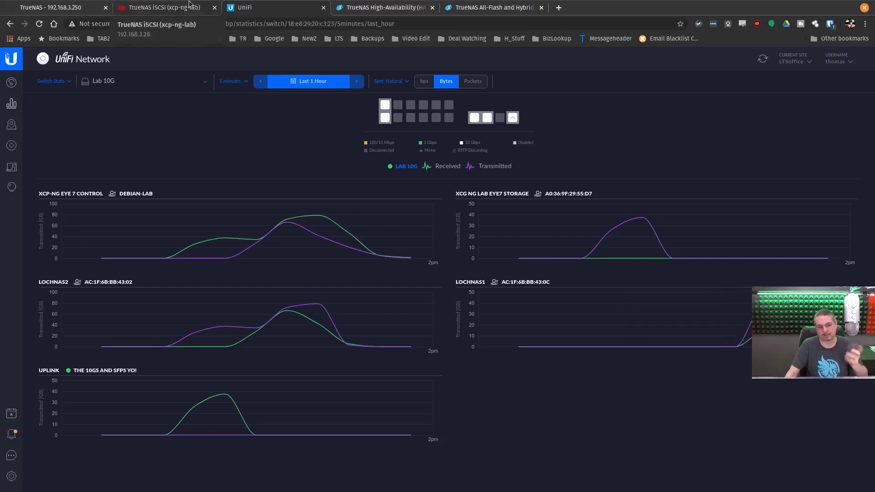
key("ctrl+1")
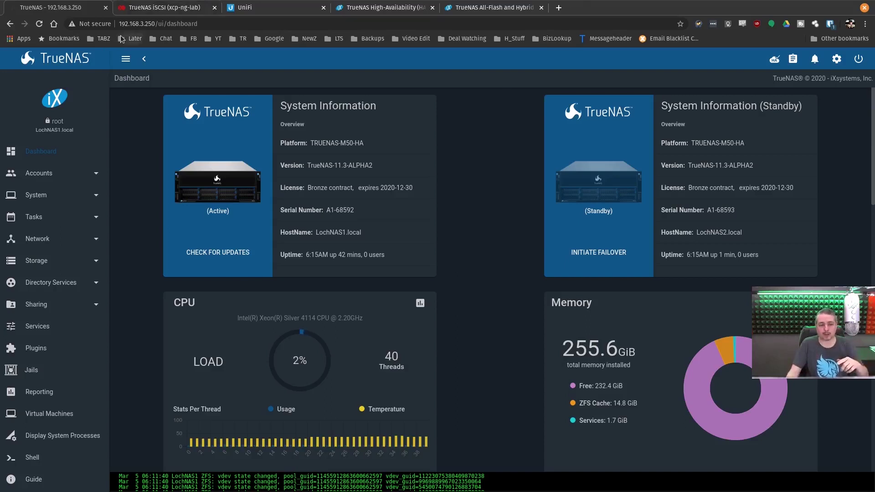
Step: Show the Stats tab of the 'TrueNAS iSCSI (xcp-ng-lab)' storage repository in Xen Orchestra
left_click(137, 24)
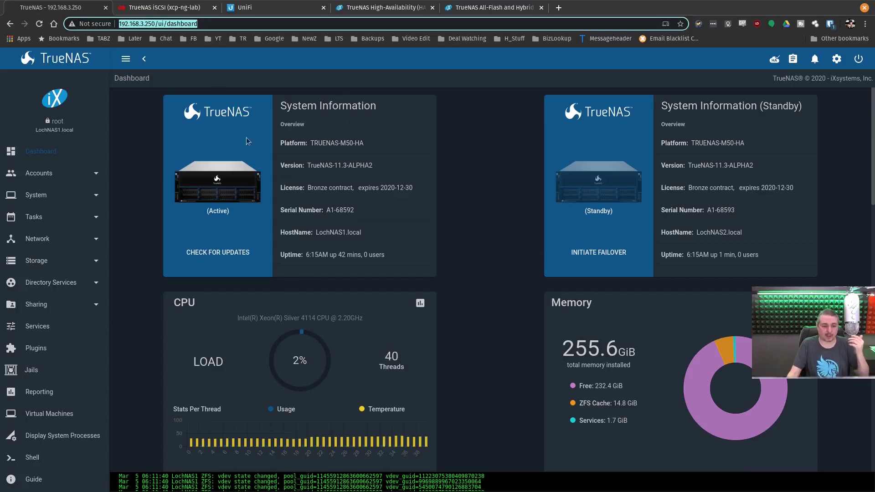
left_click(161, 8)
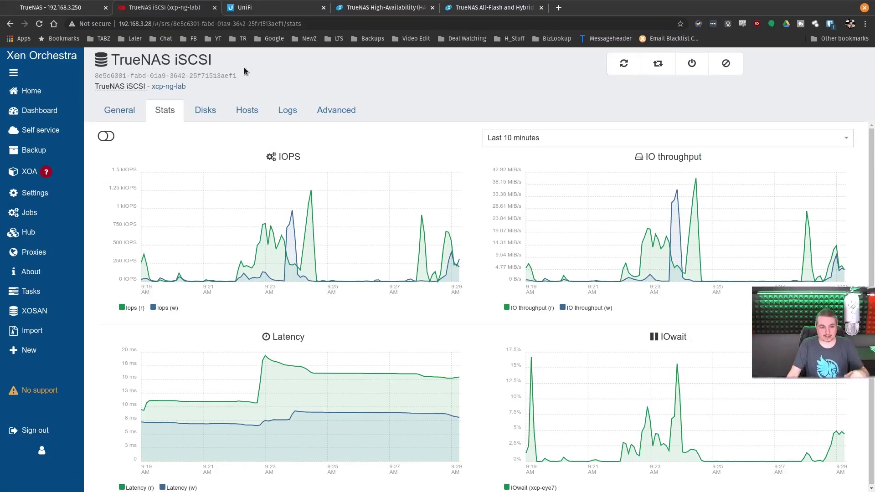
Step: Confirm on the SR's Hosts tab that xcp-eye7 connects to target 192.168.3.250, then return to TrueNAS
left_click(361, 115)
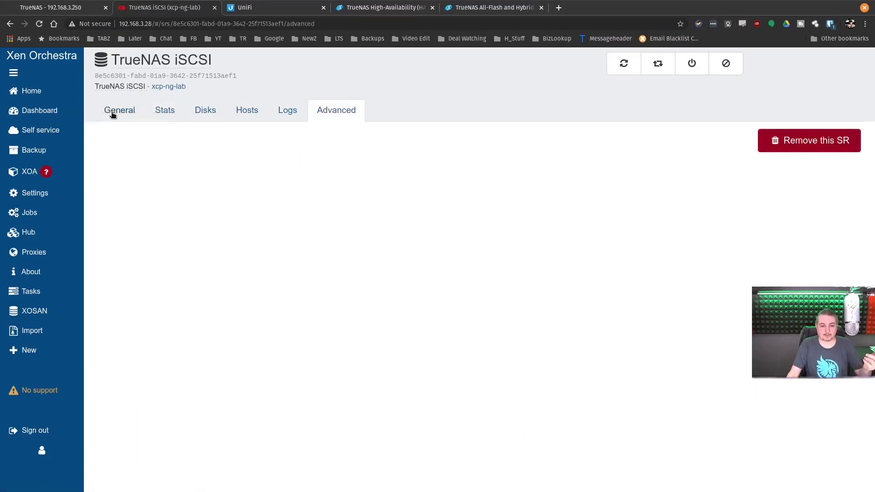
left_click(247, 110)
left_click_drag(322, 207, 390, 219)
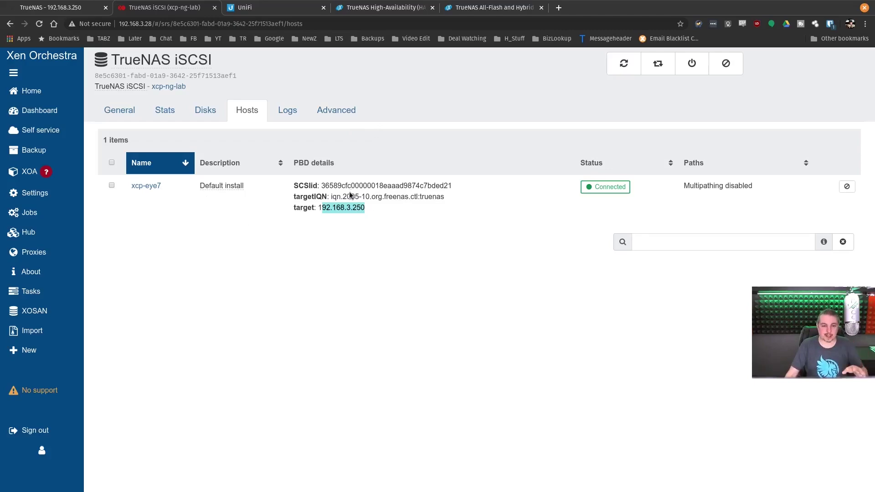
key("ctrl+shift+Tab")
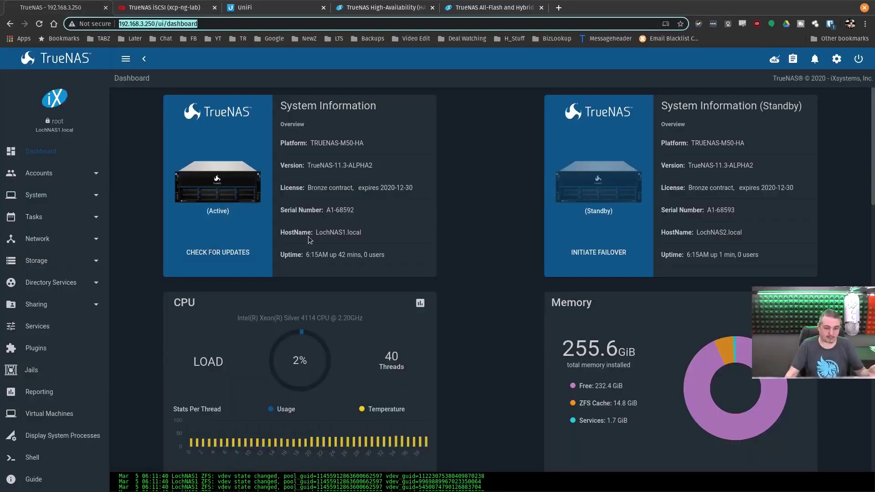
Step: Highlight the active controller LochNAS1.local, glance at UniFi stats, and return to Xen Orchestra
left_click_drag(308, 233, 374, 240)
key("ctrl+Tab")
key("ctrl+Tab")
mouse_move(474, 117)
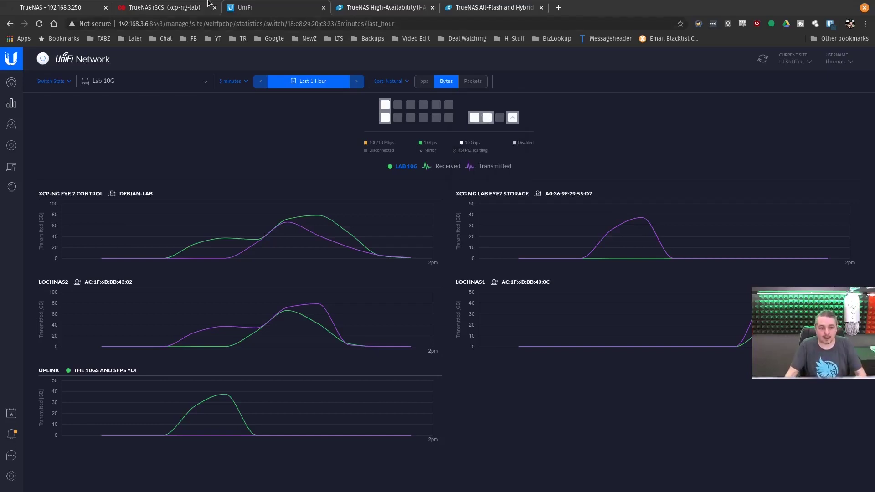
left_click(164, 7)
Step: Find WIndows 10 On TrueNAS through the TrueNAS tag and show its console
left_click(109, 91)
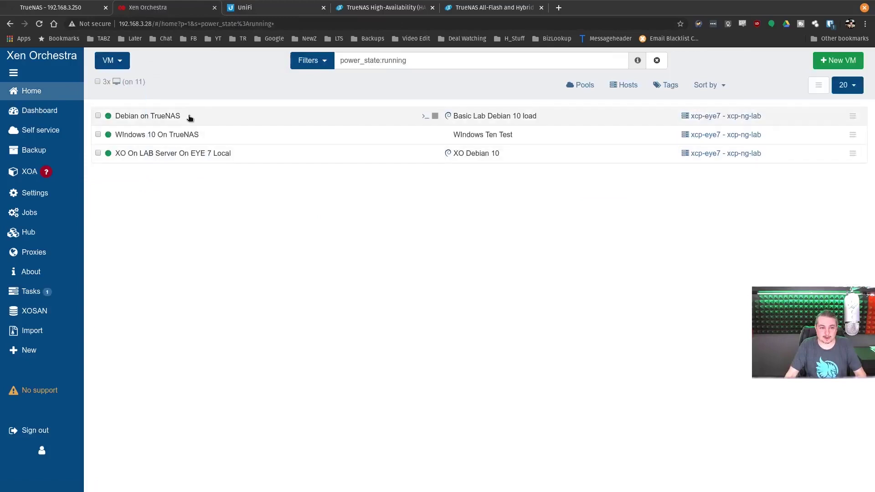
left_click(190, 117)
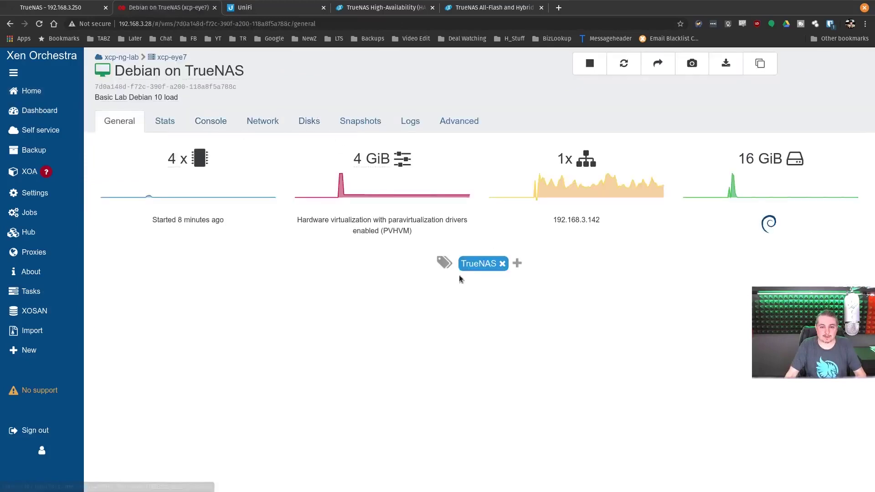
left_click(483, 207)
left_click(160, 135)
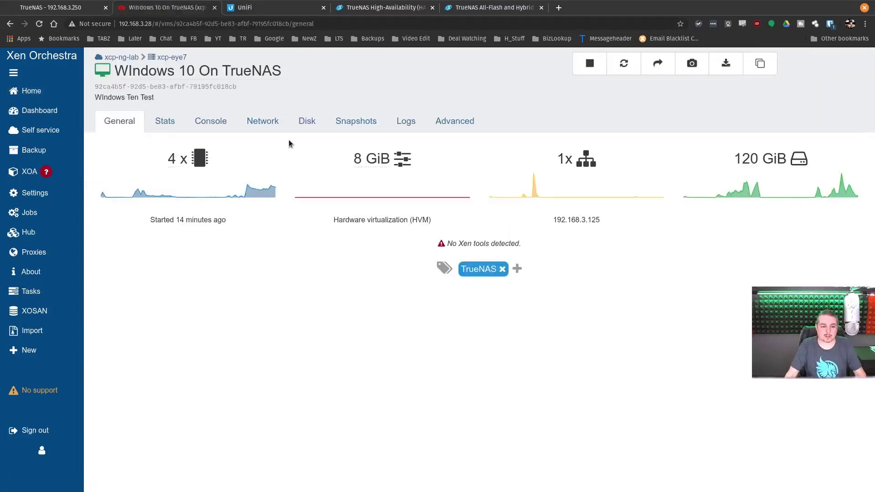
left_click(223, 123)
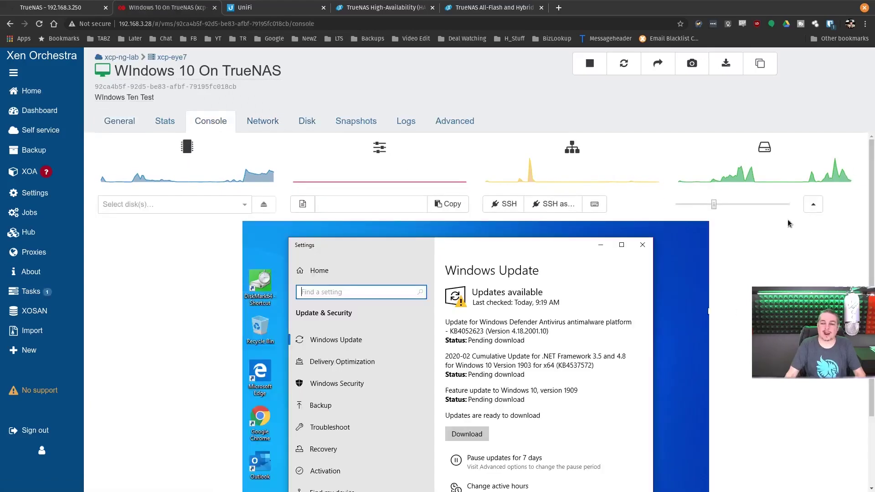
Step: Enlarge the console, start pending Windows updates, and run all CrystalDiskMark tests at 1GiB, 9 passes
left_click(811, 203)
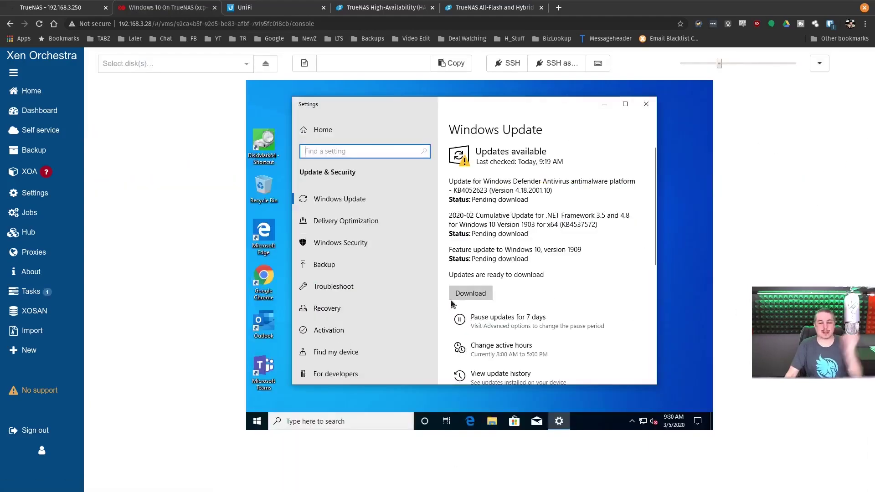
left_click(482, 293)
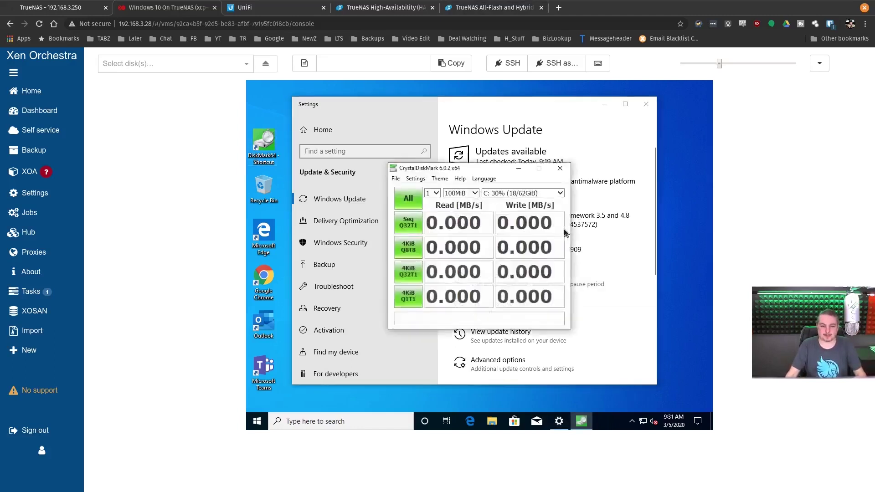
left_click(453, 196)
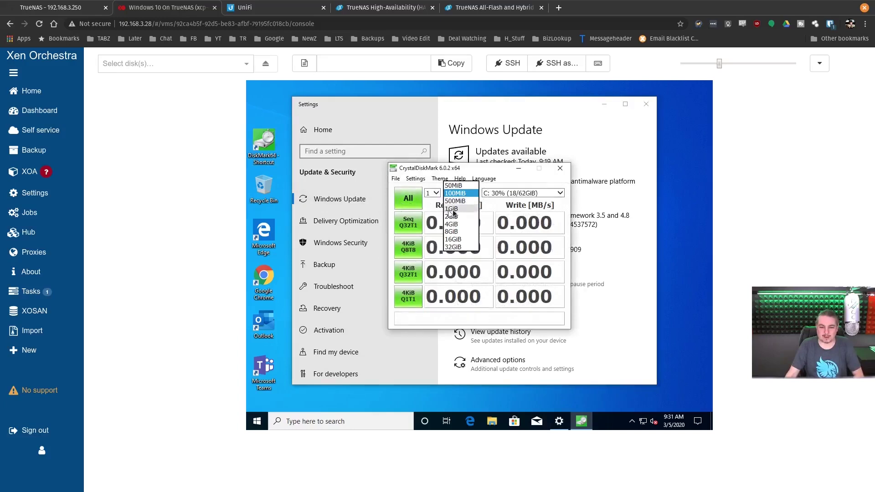
left_click(451, 209)
left_click(431, 193)
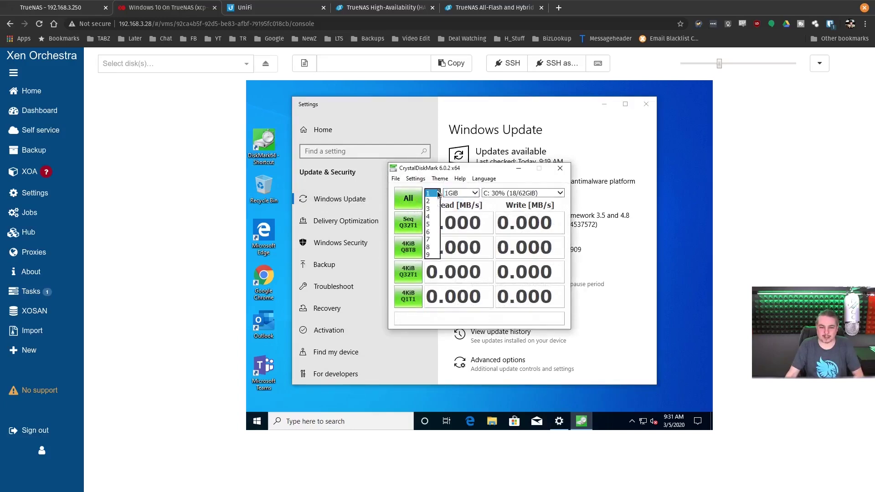
left_click(437, 254)
left_click(408, 198)
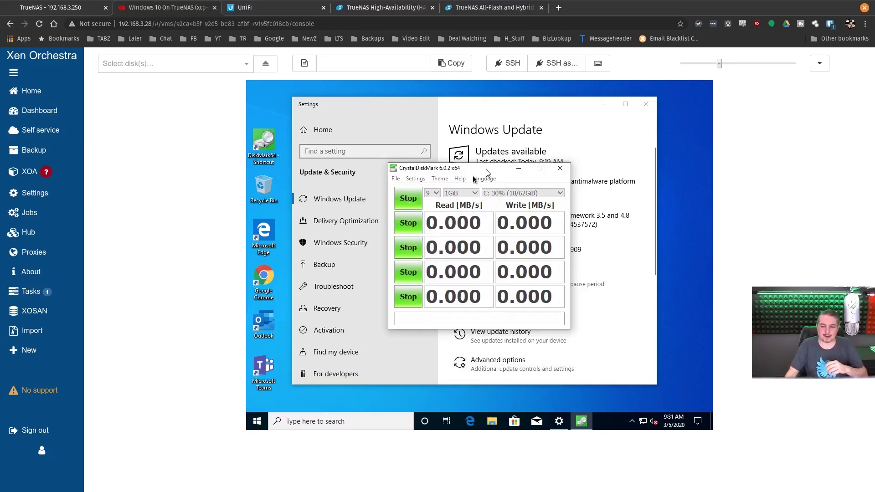
Step: Rearrange the CrystalDiskMark and Windows Update windows so both are visible, benchmark in front
left_click_drag(487, 173, 373, 179)
left_click(439, 105)
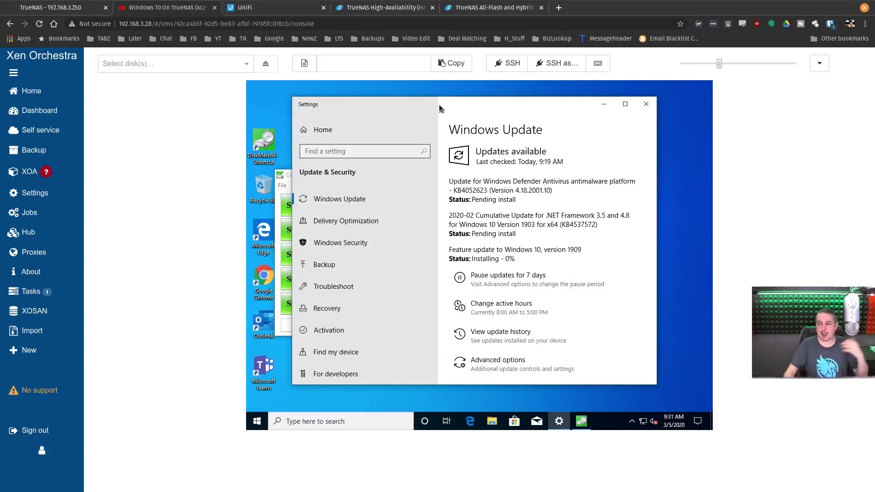
left_click_drag(438, 105, 476, 96)
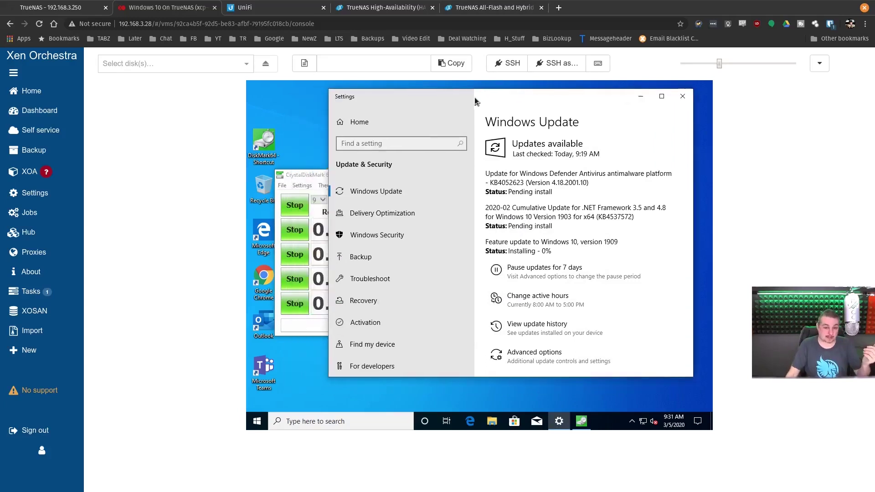
left_click(294, 180)
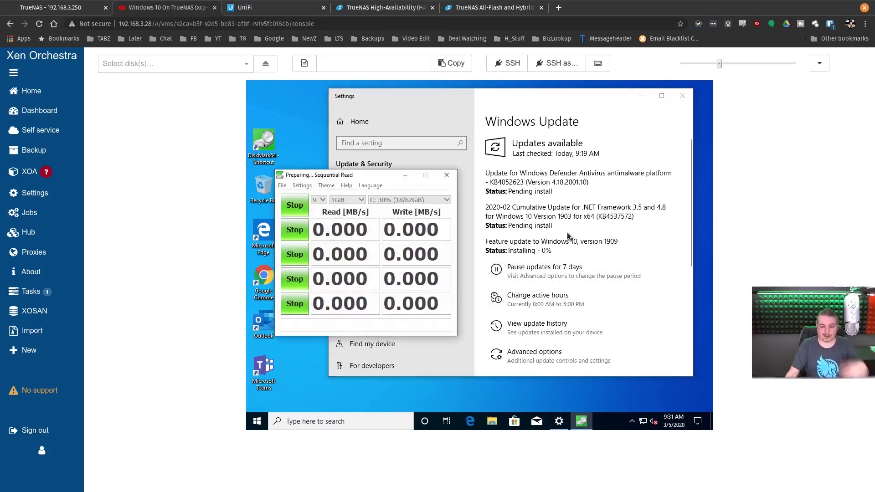
Step: Check the Debian on TrueNAS VM's IP 192.168.3.142 on its Network tab, then open a local terminal
left_click(32, 91)
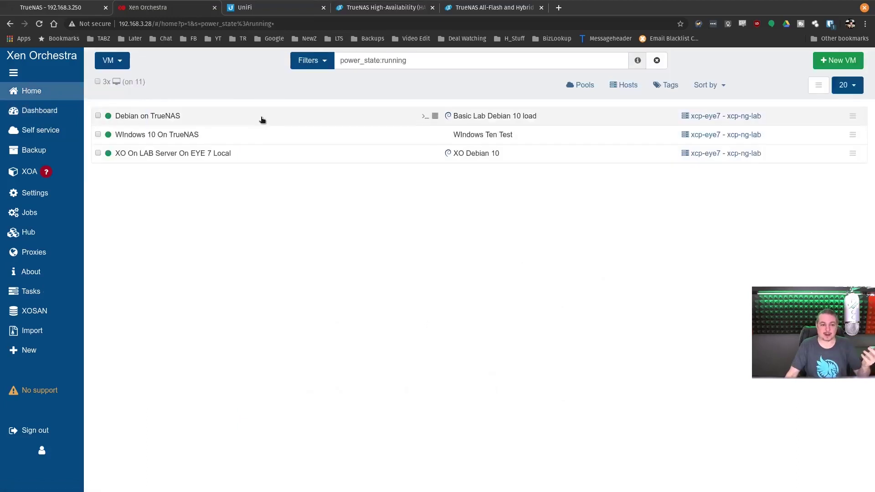
left_click(262, 119)
left_click(260, 121)
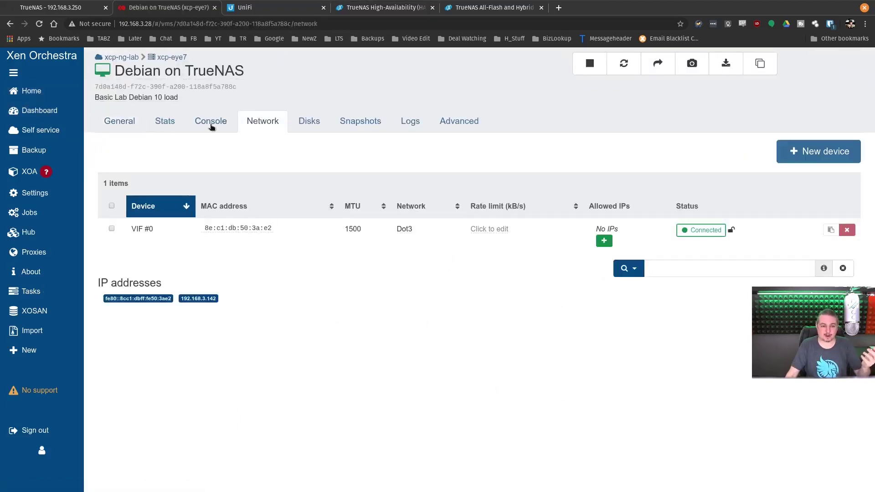
left_click(210, 123)
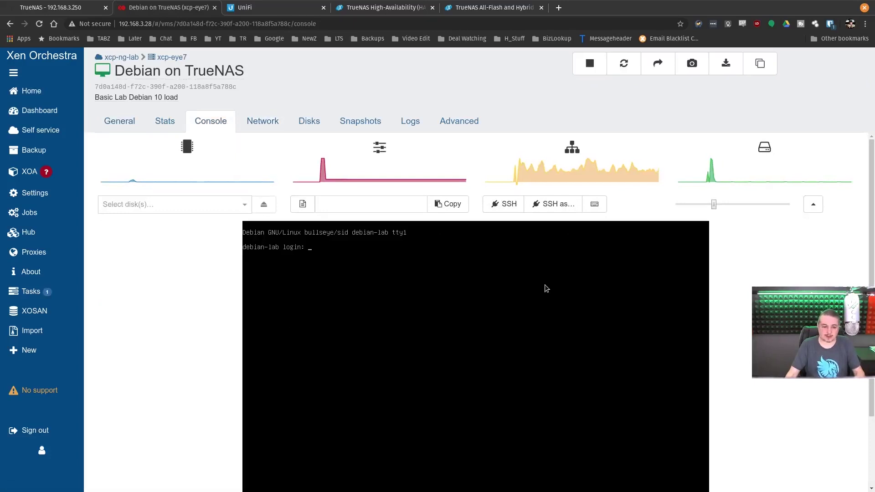
left_click(252, 122)
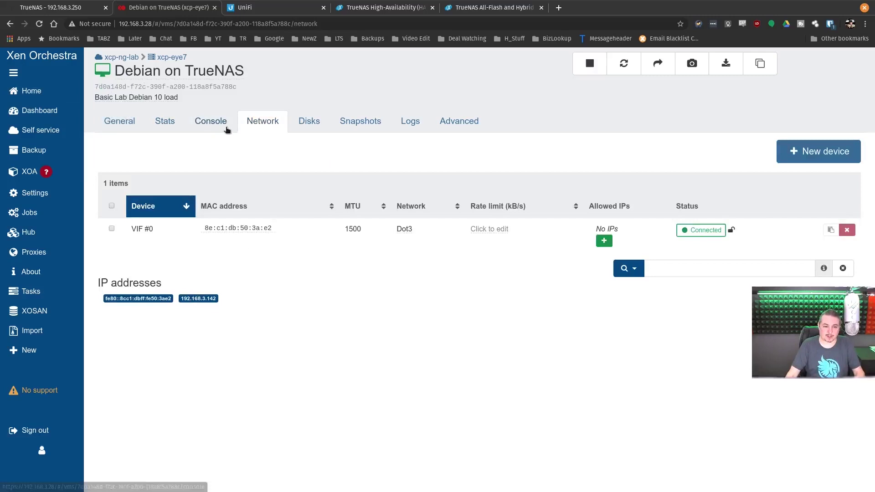
left_click(227, 130)
key("ctrl+alt+t")
left_click_drag(429, 103, 551, 103)
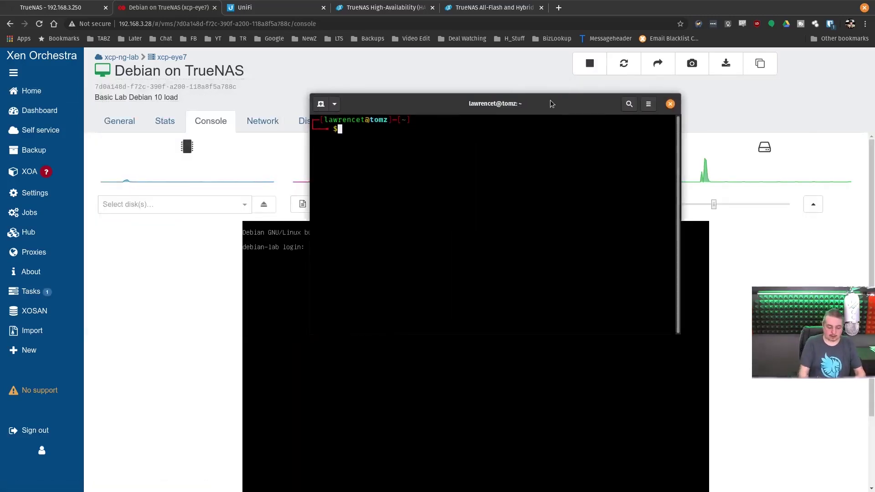
type("ssh root@192.168.3.142")
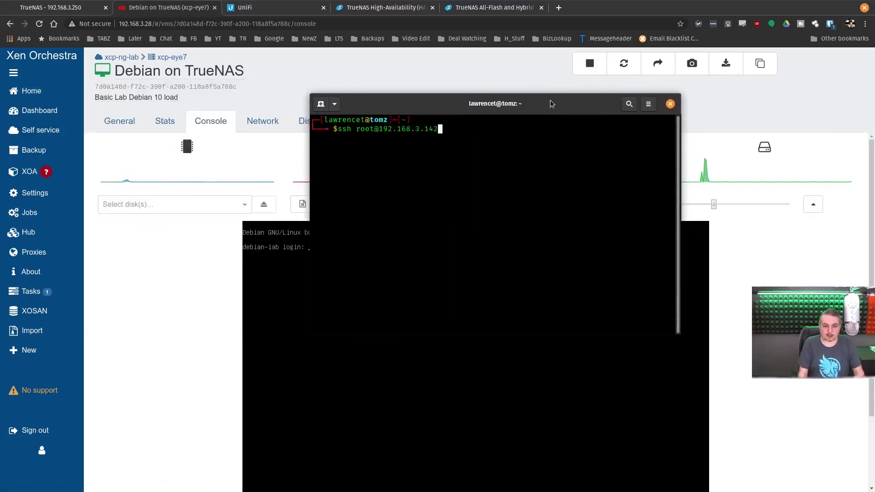
key("Return")
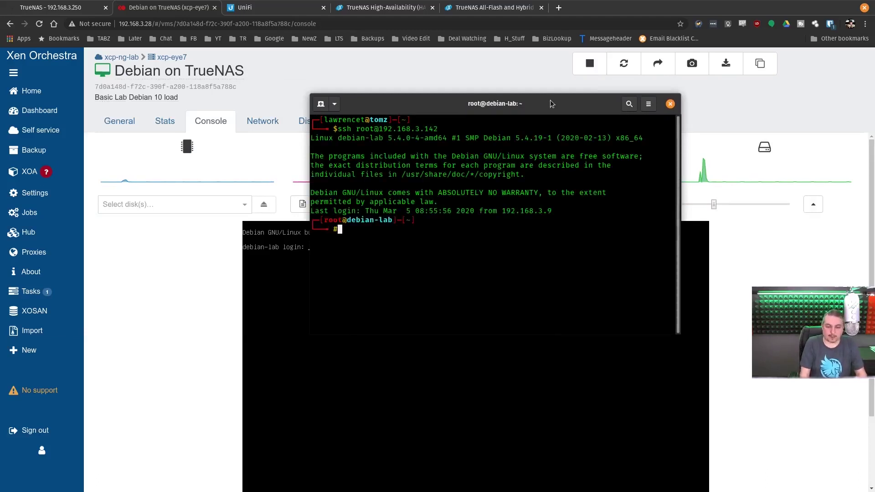
type("w")
key("Return")
type("./")
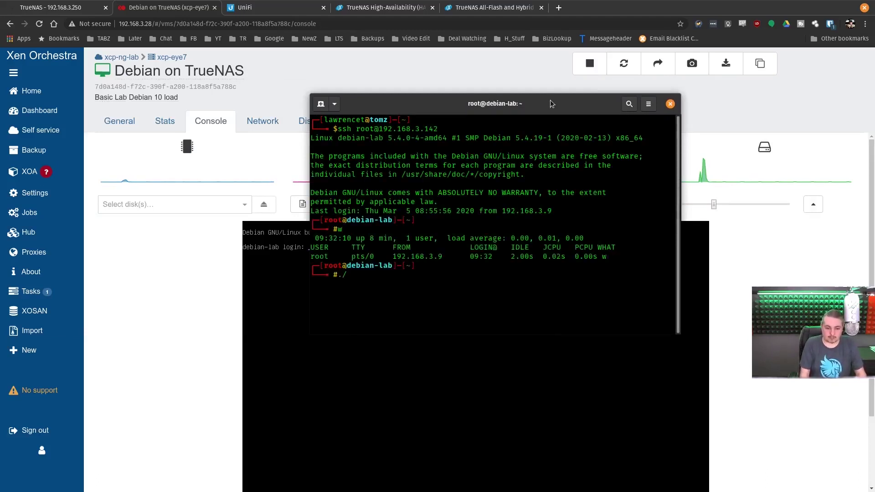
key("BackSpace")
key("BackSpace")
type("ls")
key("Return")
Step: Recall and launch the phoronix-test-suite benchmark pts/iozone command
type("w")
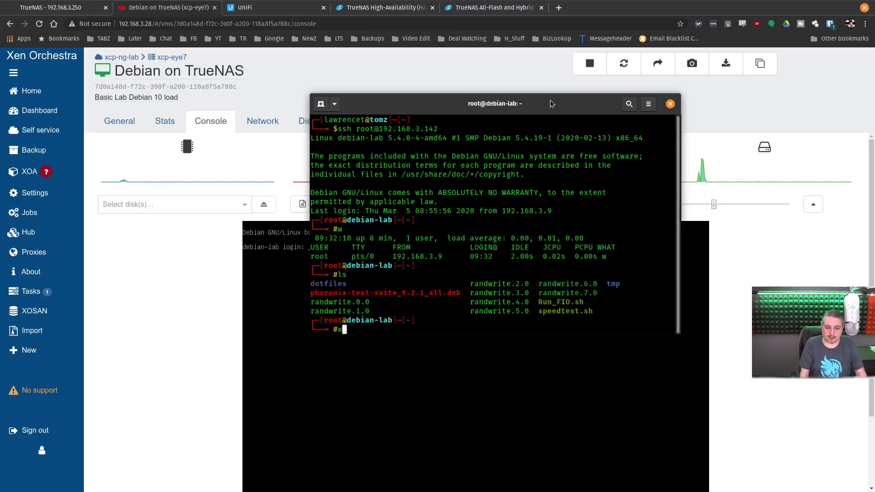
key("BackSpace")
type("ph")
key("Right")
key("Return")
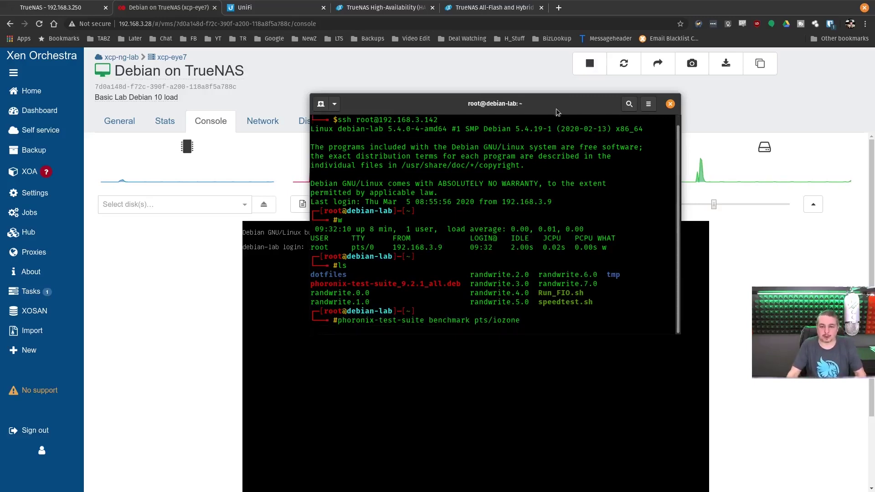
left_click_drag(556, 108, 608, 198)
key("Return")
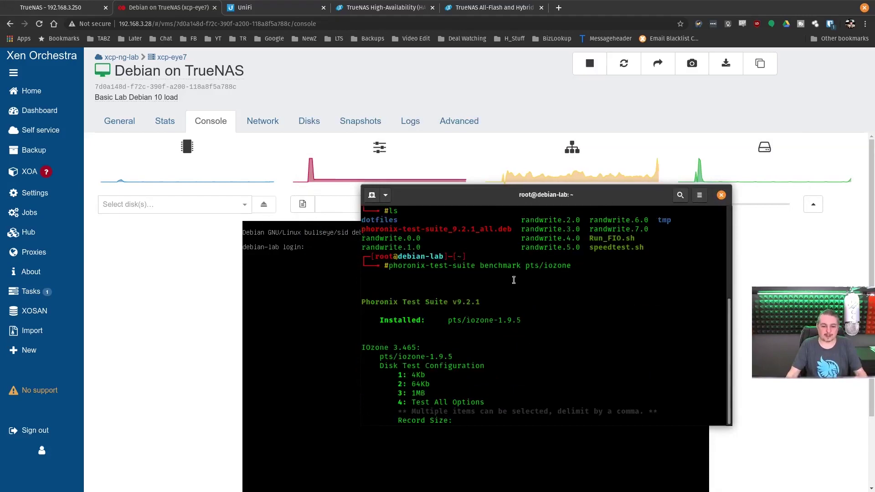
left_click_drag(590, 197, 543, 118)
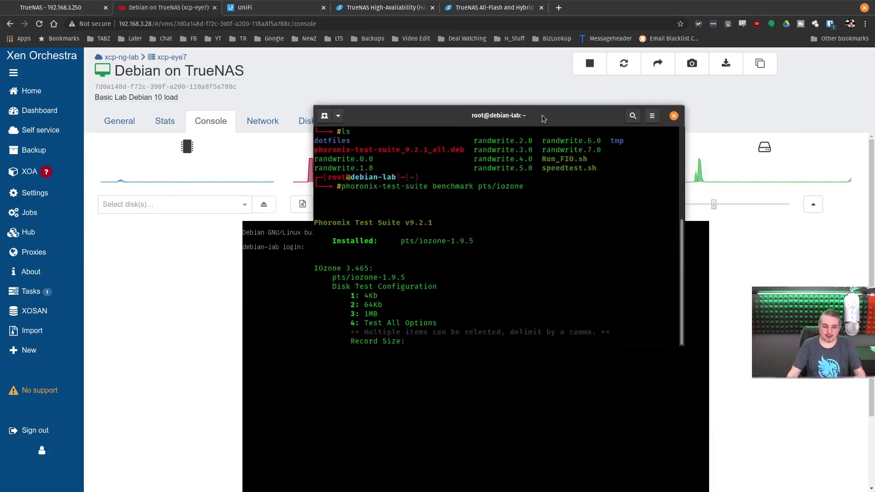
Step: Answer the IOzone prompts with 4, 5, 3 and n to test all sizes and disk tests
type("4")
key("Return")
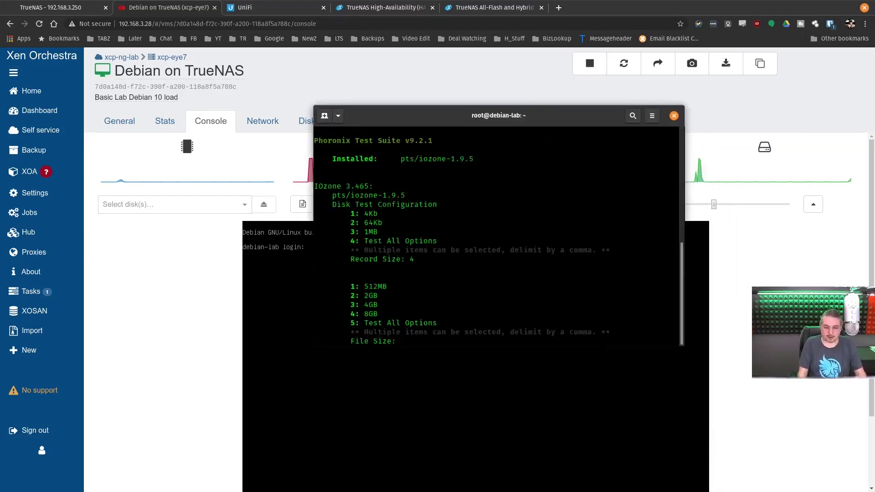
type("5")
key("Return")
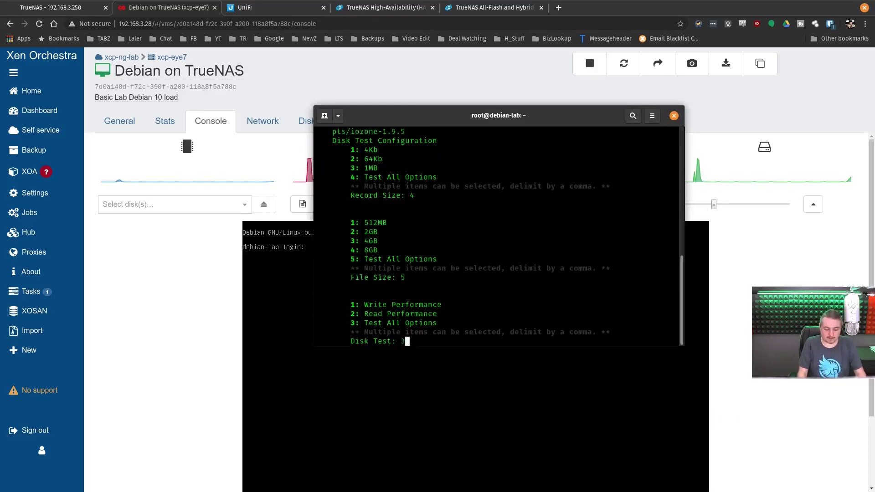
type("3")
key("Return")
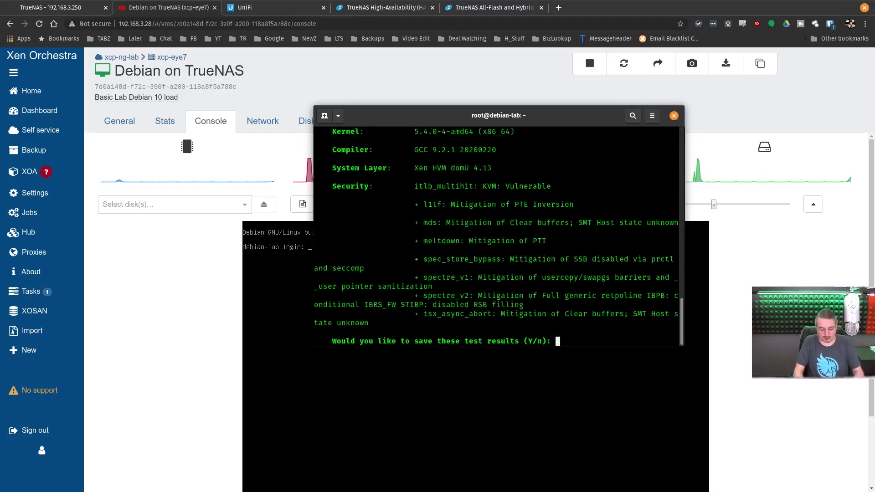
type("n")
key("Return")
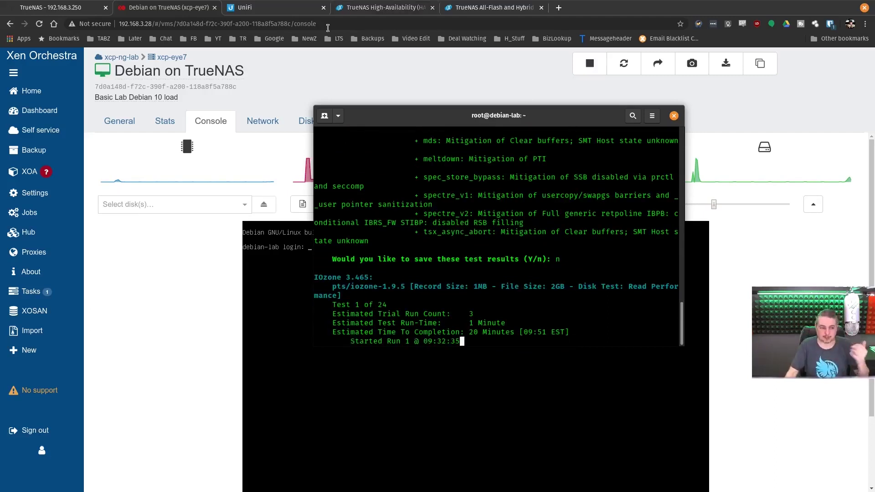
Step: Open the TrueNAS iSCSI storage's Stats tab, with read IOPS near 53 kIOPS and 446 MiB/s
mouse_move(68, 92)
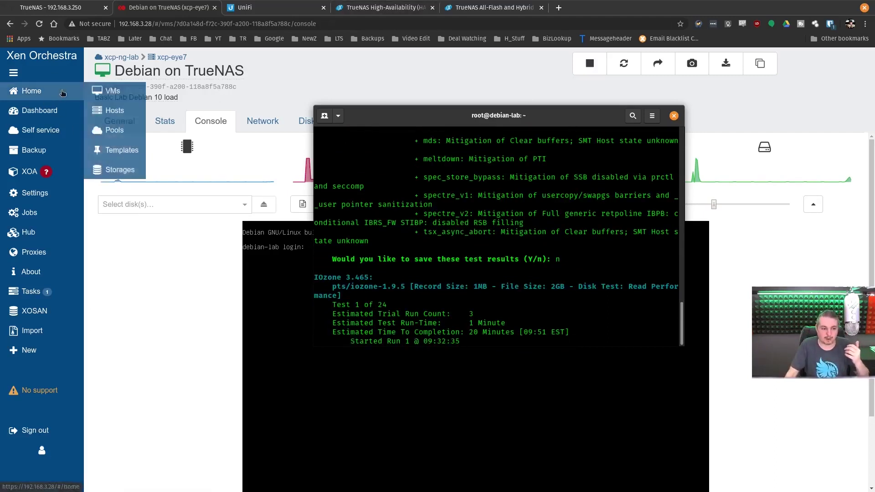
left_click(106, 171)
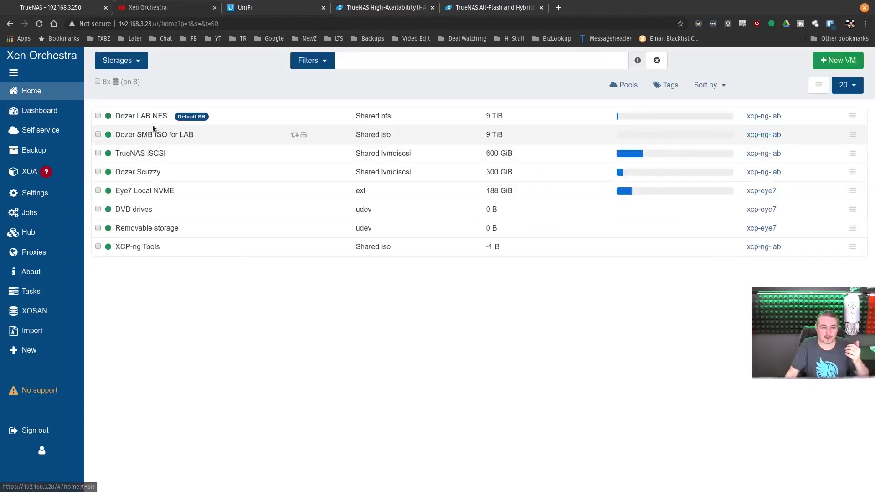
left_click(140, 154)
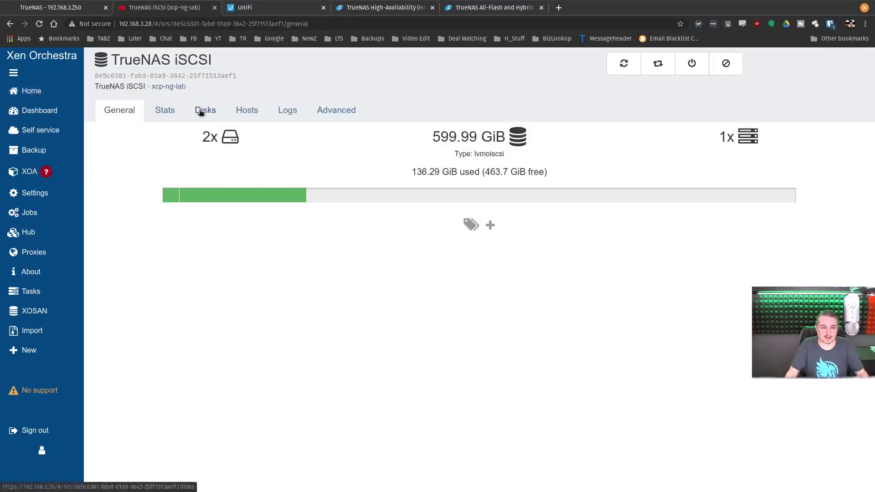
left_click(167, 110)
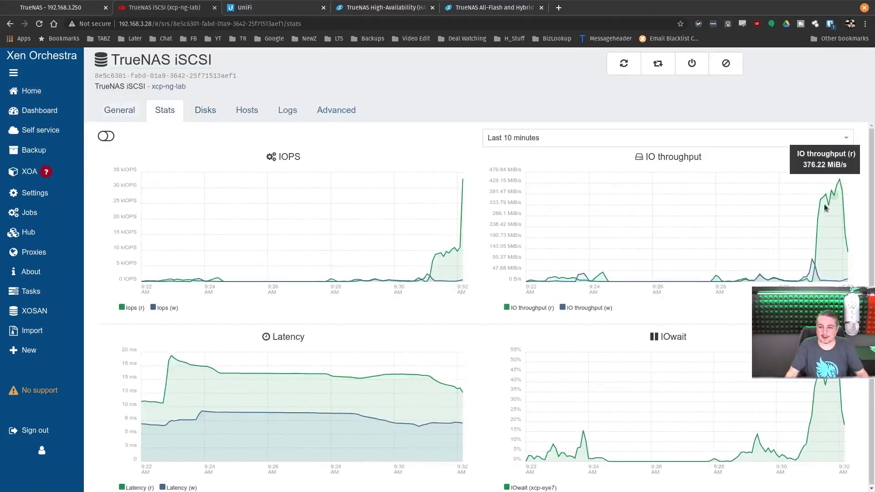
mouse_move(851, 195)
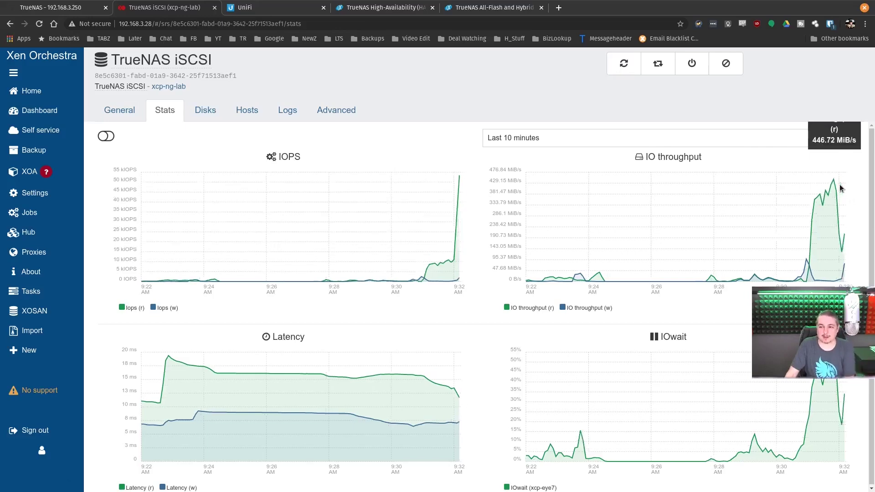
mouse_move(459, 180)
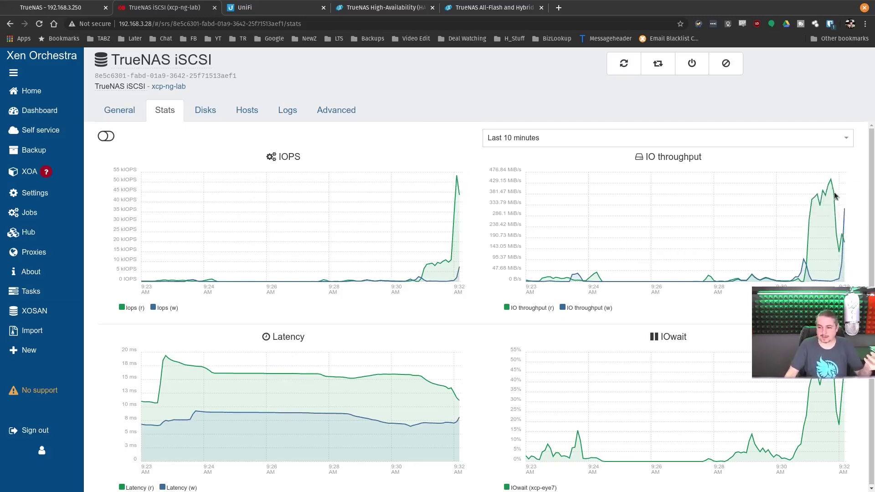
Step: Scroll through the TrueNAS dashboard to review both M50-HA controllers, CPU load, memory and pools
left_click(89, 5)
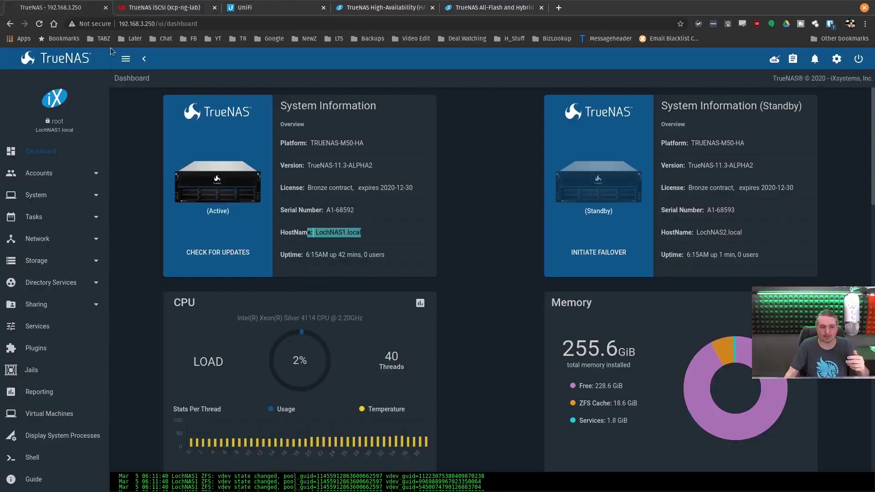
scroll(425, 191, "down", 3)
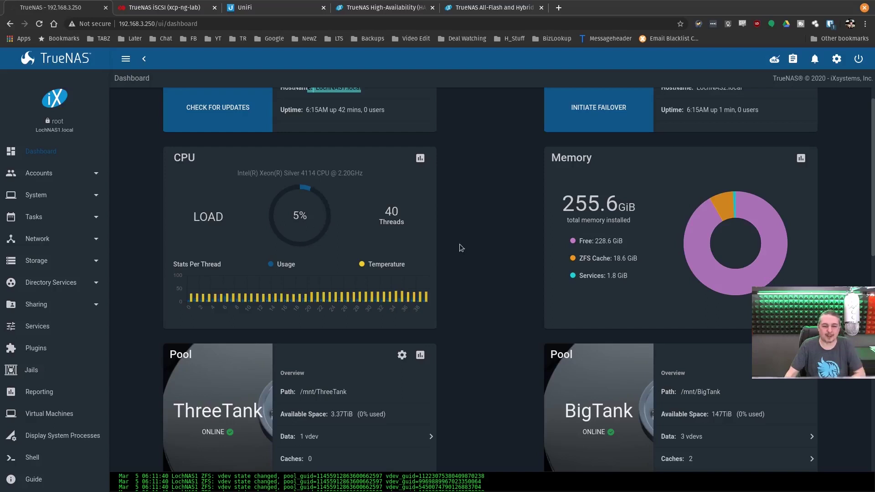
scroll(460, 247, "up", 2)
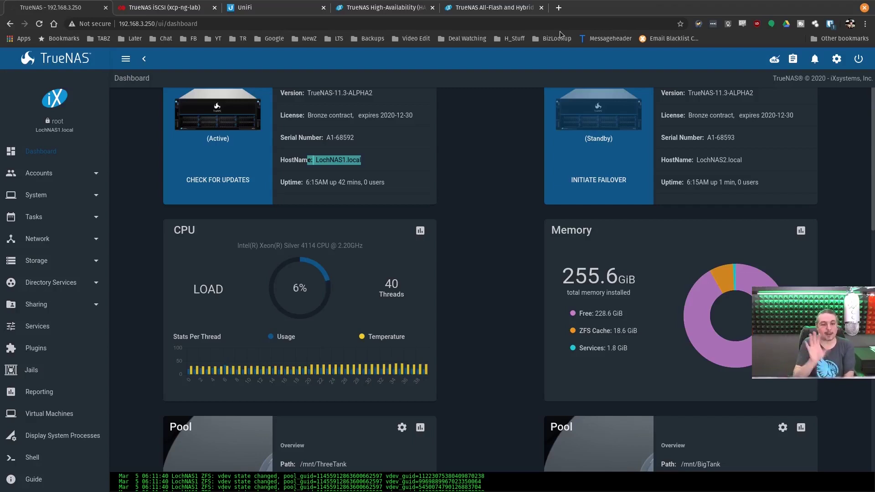
Step: Read Lab 10G switch traffic for the XCP-ng host and both LochNAS controllers, briefly checking TrueNAS
left_click(273, 7)
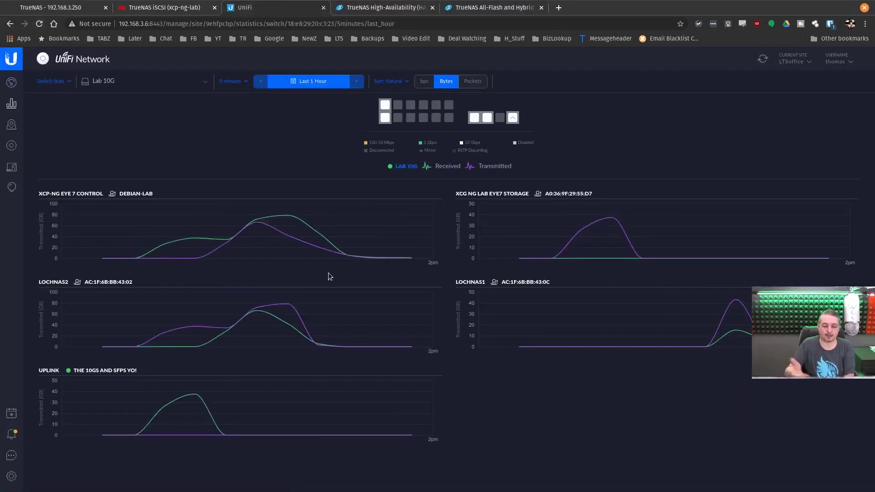
mouse_move(474, 119)
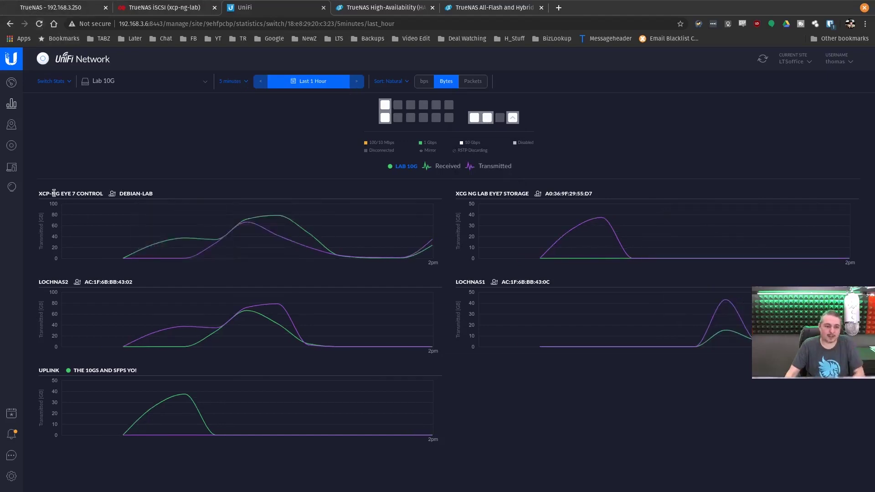
mouse_move(426, 240)
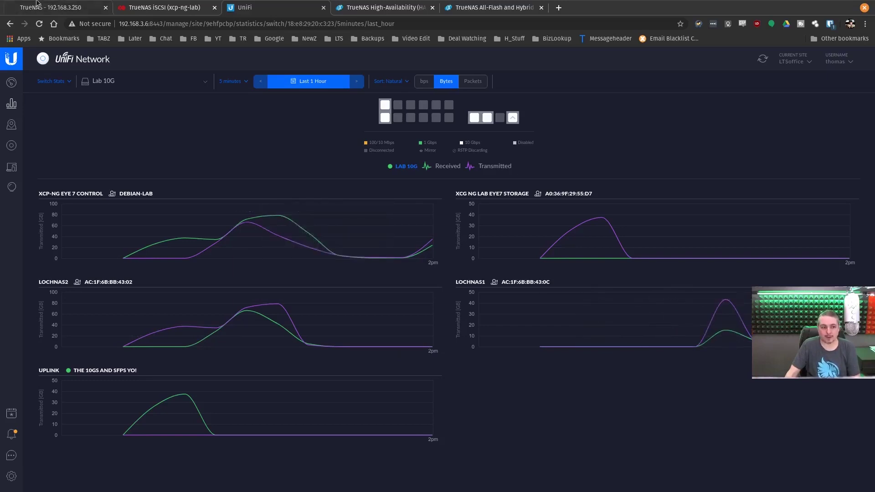
key("ctrl+1")
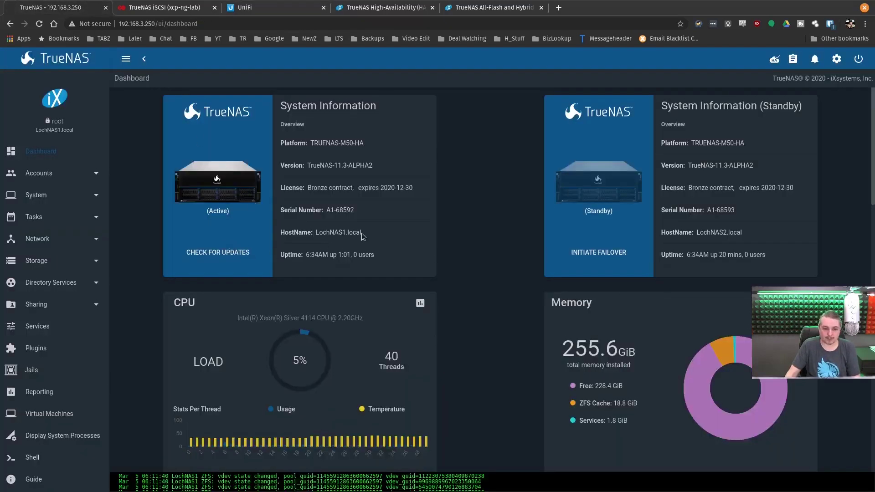
left_click(270, 3)
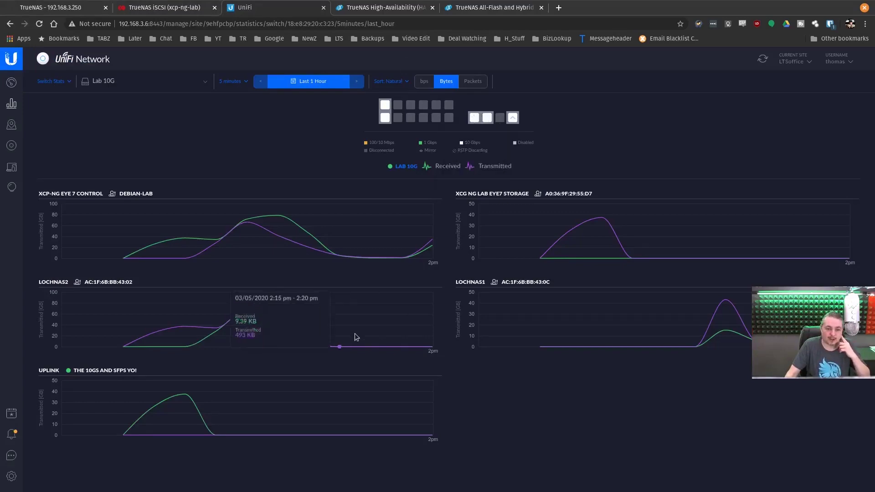
Step: Open the Windows 10 On TrueNAS VM console to watch CrystalDiskMark's sequential read and write results
left_click(164, 7)
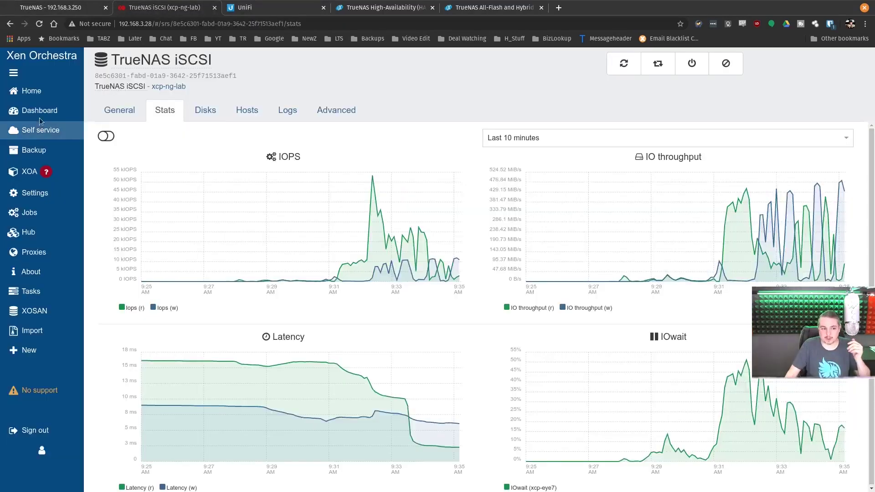
left_click(31, 90)
left_click(225, 134)
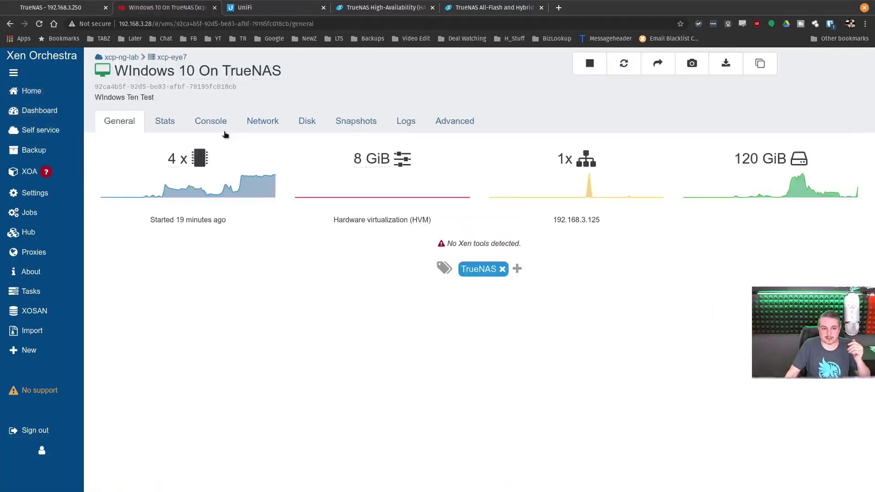
left_click(210, 122)
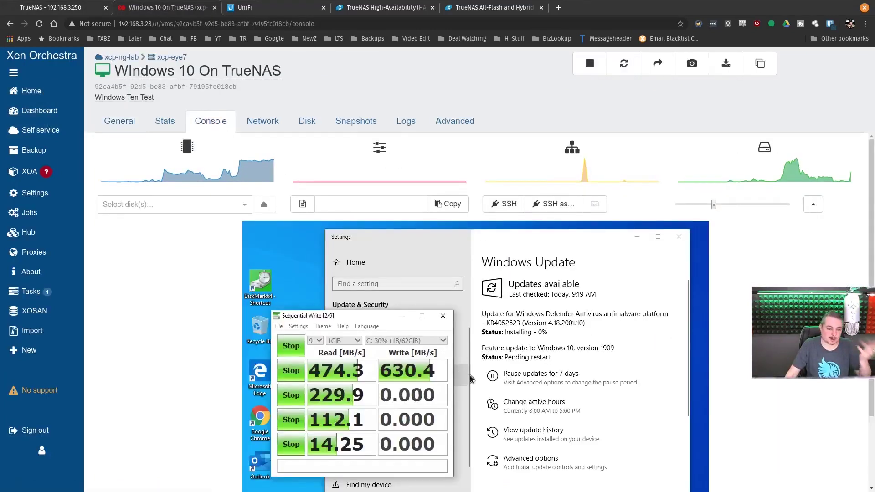
scroll(557, 386, "down", 2)
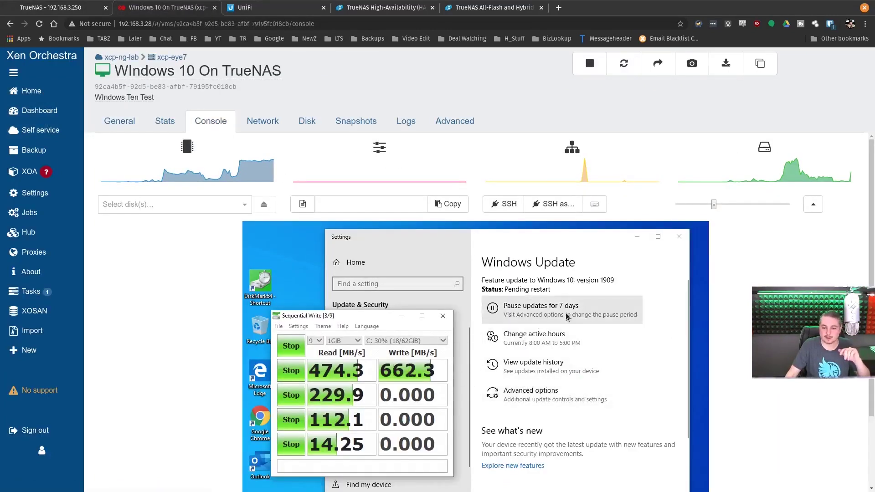
scroll(529, 392, "up", 2)
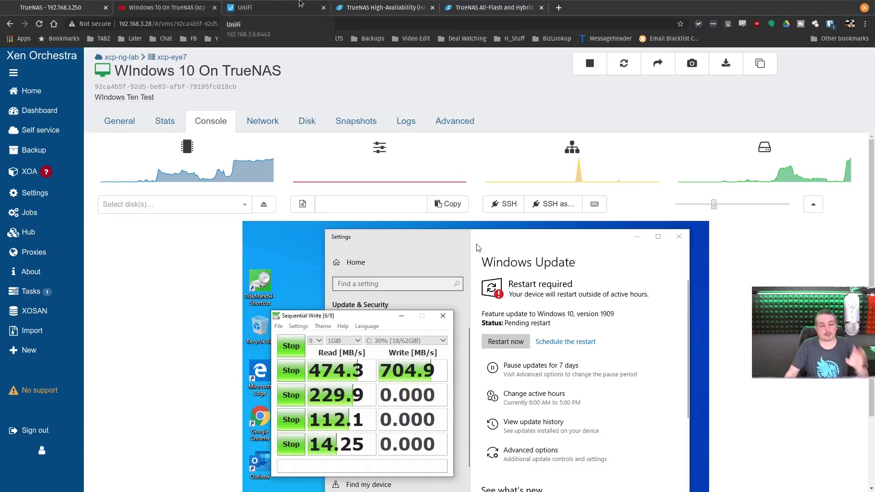
Step: Check traffic on the Lab 10G switch's LochNAS1 port 14, then return to the Windows console
left_click(273, 5)
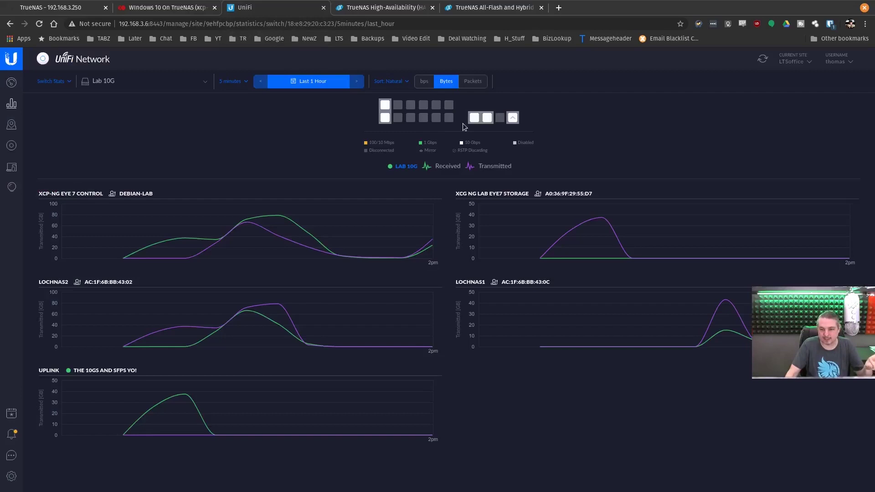
mouse_move(490, 117)
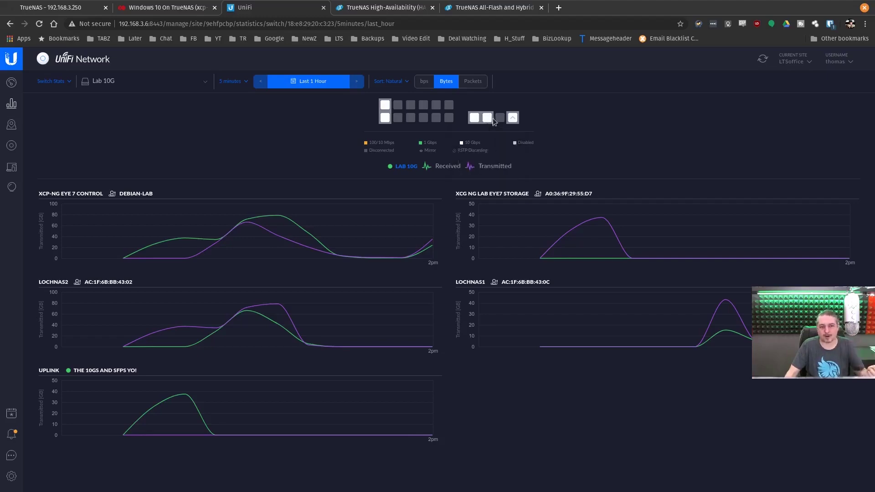
left_click(146, 6)
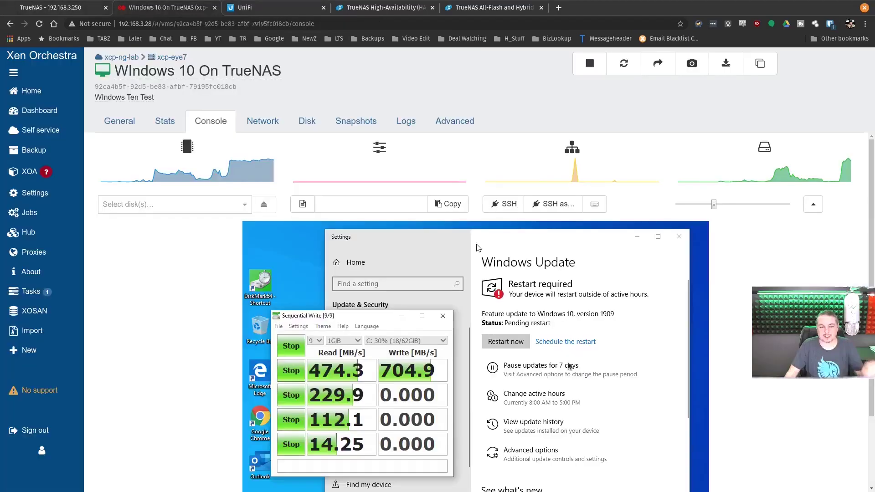
Step: Restart the Windows 10 VM for its update, confirm its 120 GiB TrueNAS iSCSI disk, and enlarge the console
left_click(511, 351)
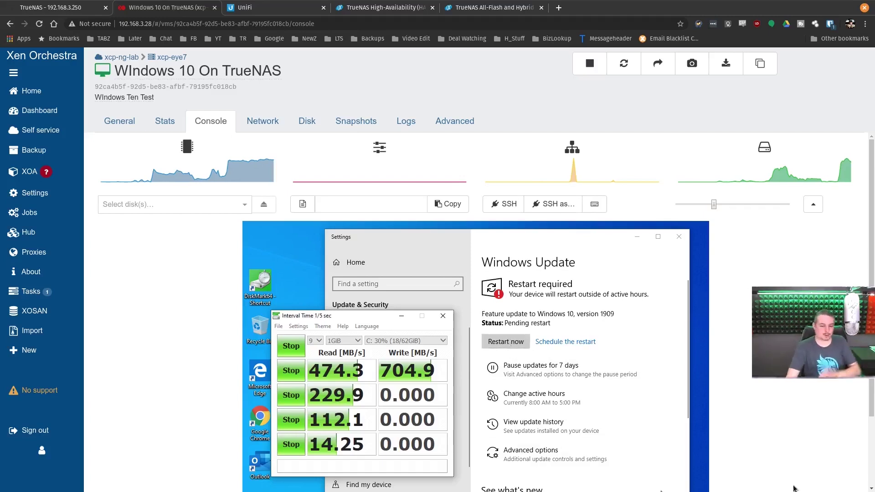
left_click(500, 342)
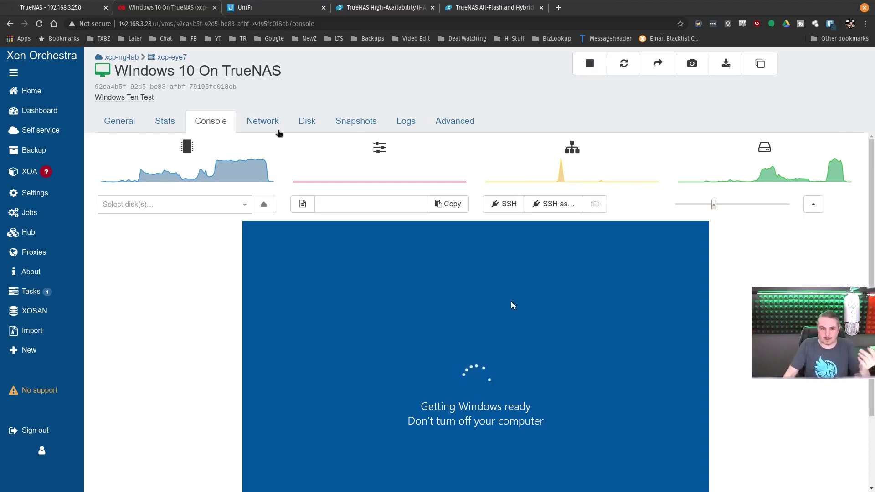
left_click(301, 128)
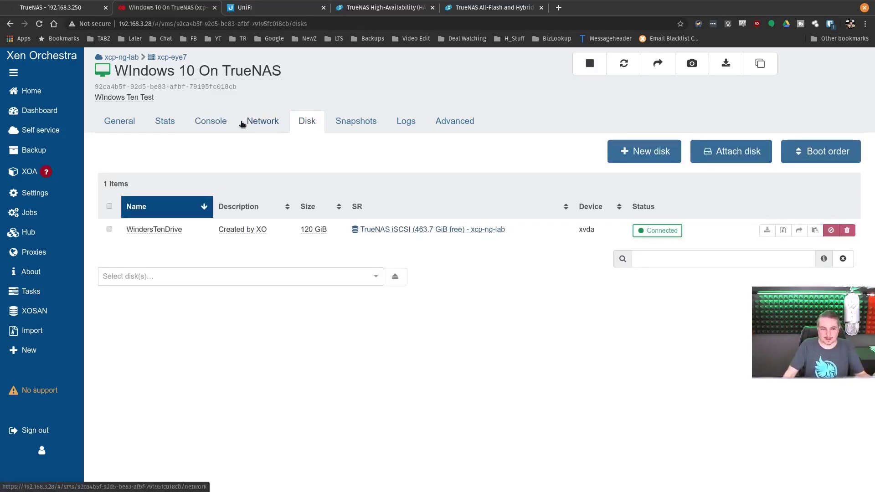
left_click(218, 122)
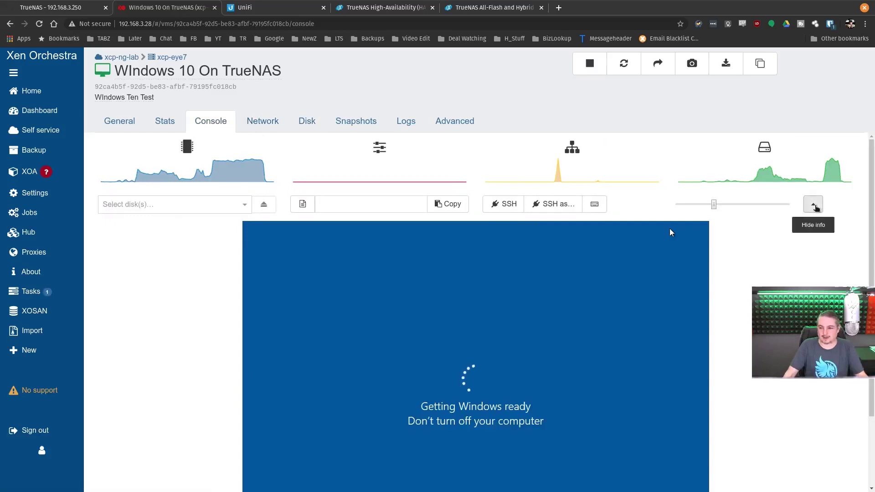
left_click(813, 204)
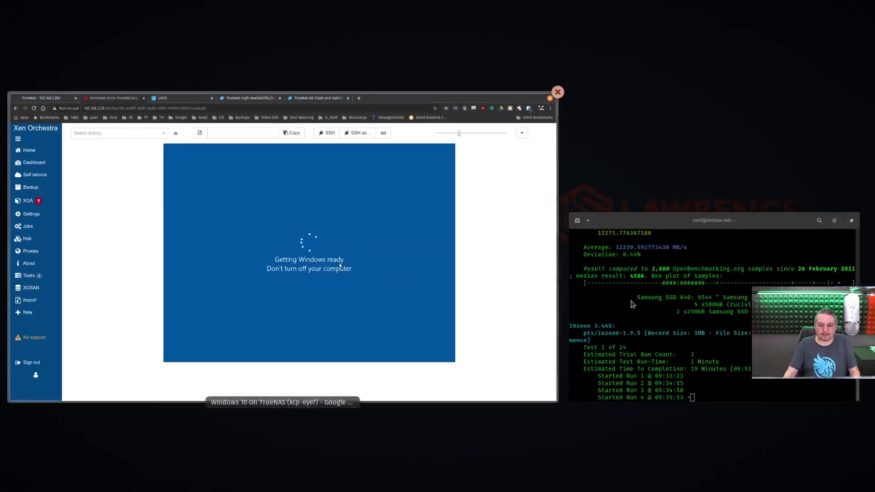
Step: Move the benchmark terminal aside, open the Debian on TrueNAS VM, then go to the TrueNAS sign-in page
left_click_drag(712, 221, 451, 91)
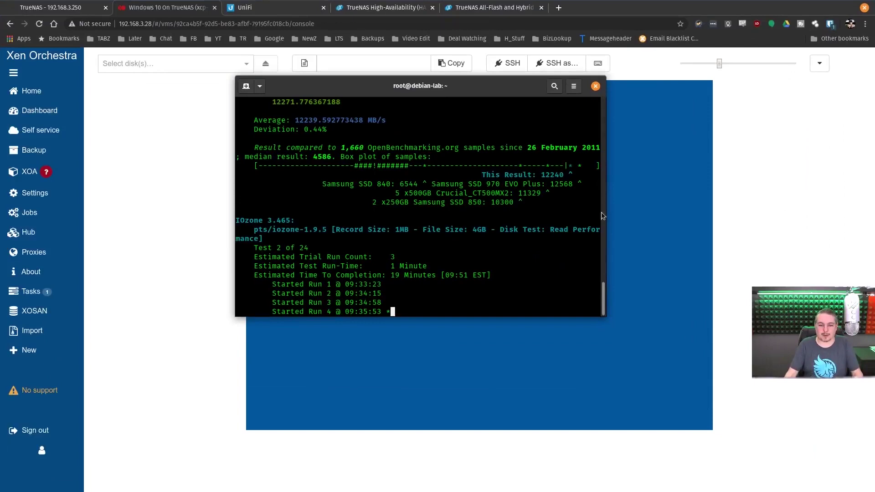
left_click(451, 63)
left_click_drag(413, 85, 556, 172)
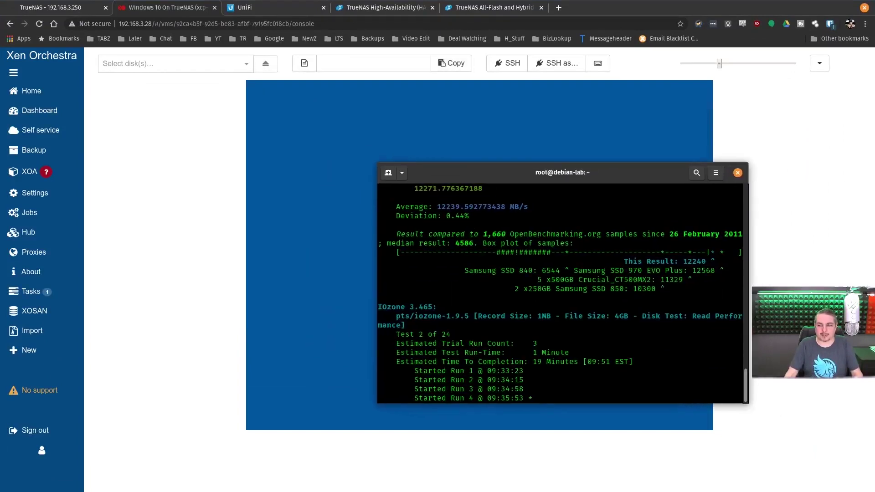
left_click(55, 97)
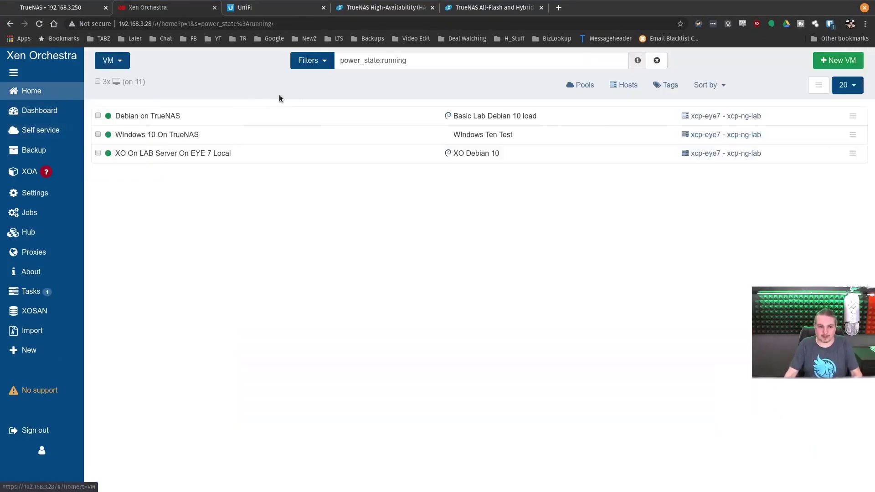
left_click(207, 119)
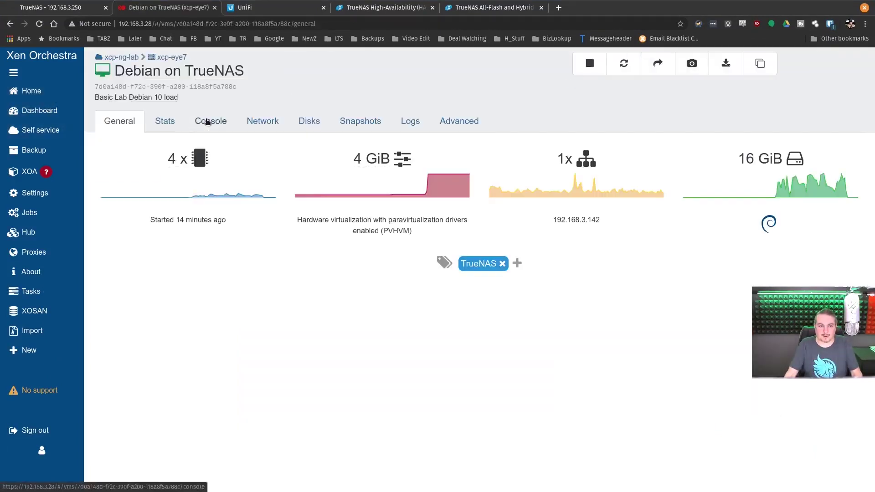
left_click(60, 5)
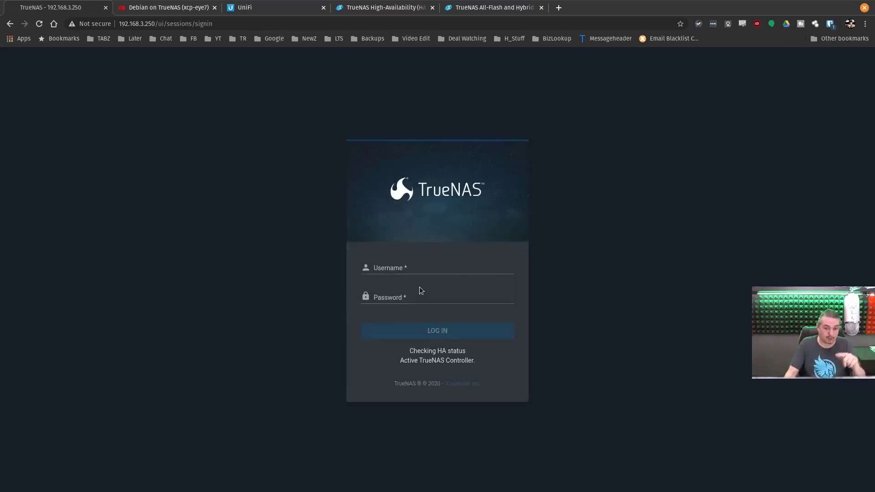
Step: Sign in to TrueNAS with the password manager's saved login, reaching the LochNAS2-served dashboard
left_click(420, 266)
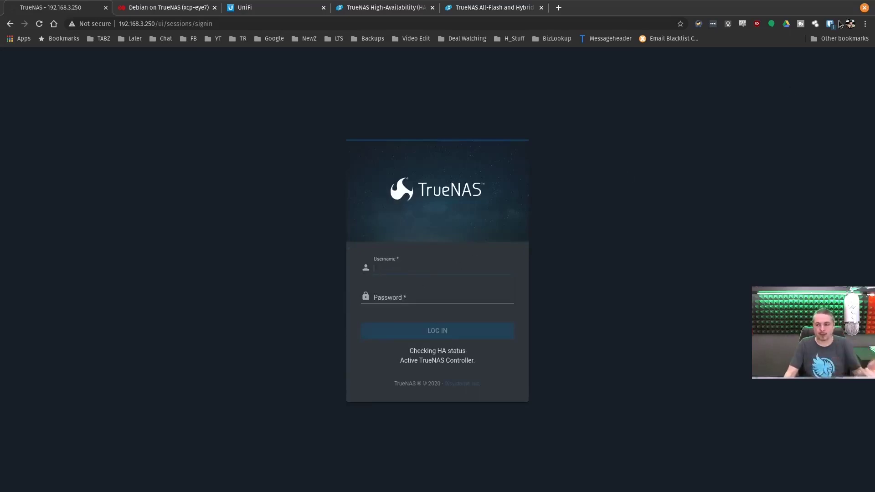
left_click(829, 26)
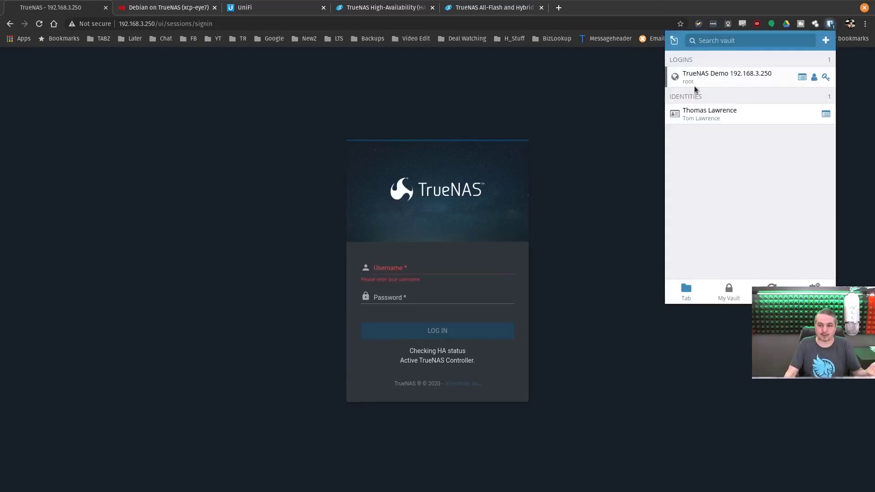
left_click(723, 74)
left_click(440, 331)
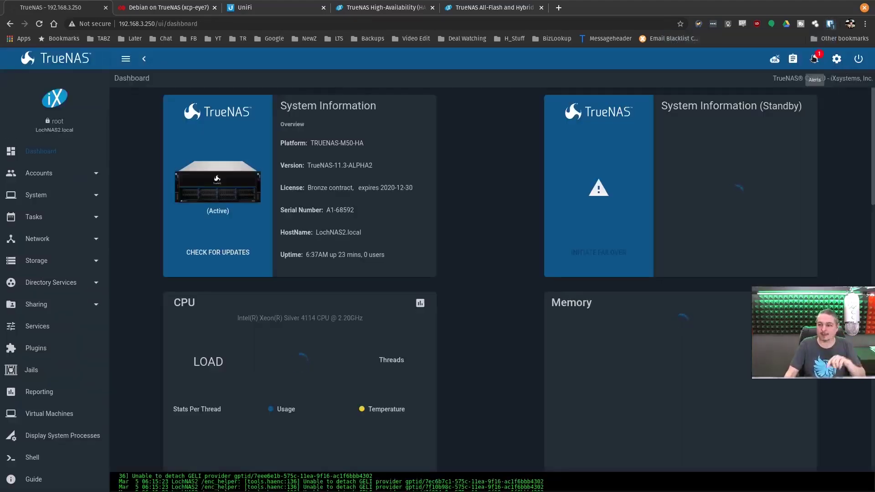
left_click(814, 58)
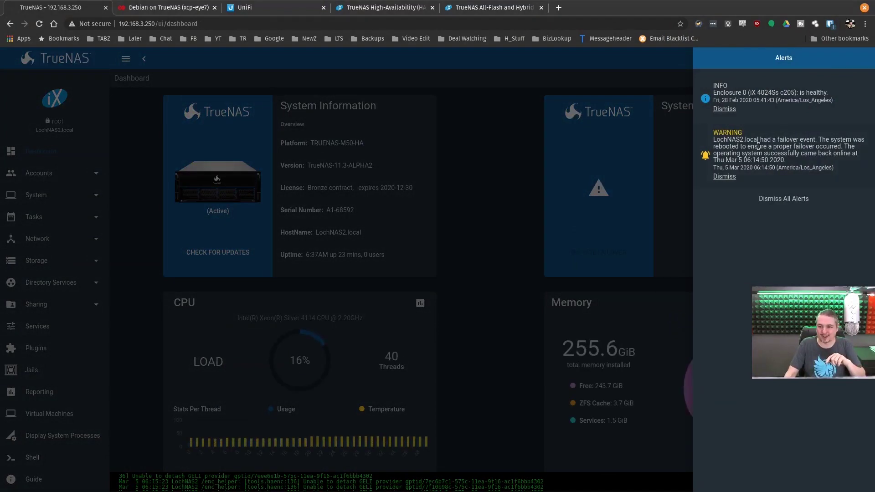
left_click(520, 141)
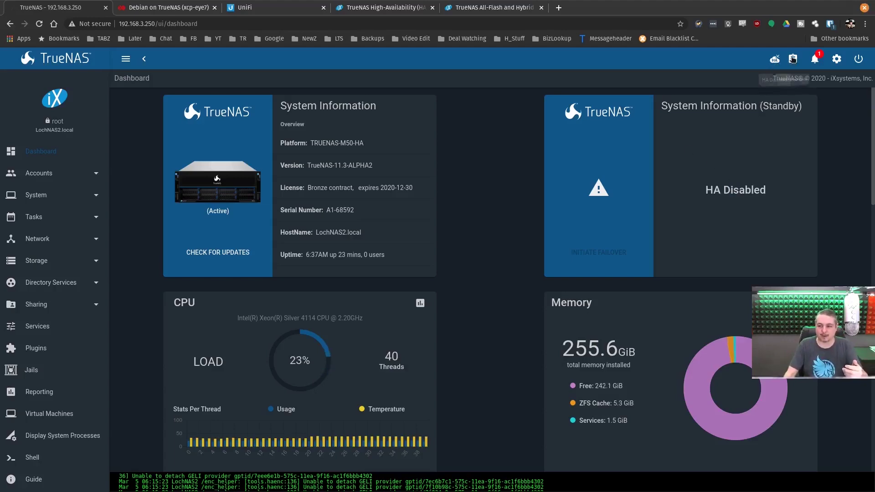
left_click(816, 58)
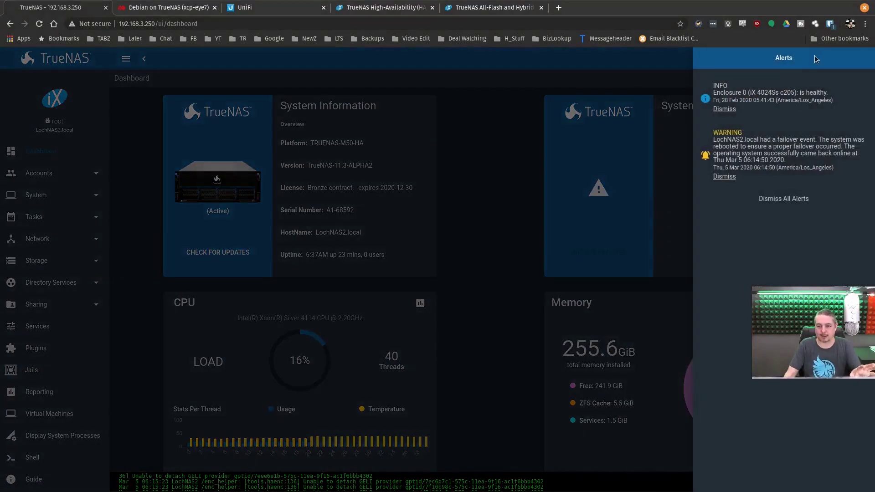
left_click(493, 132)
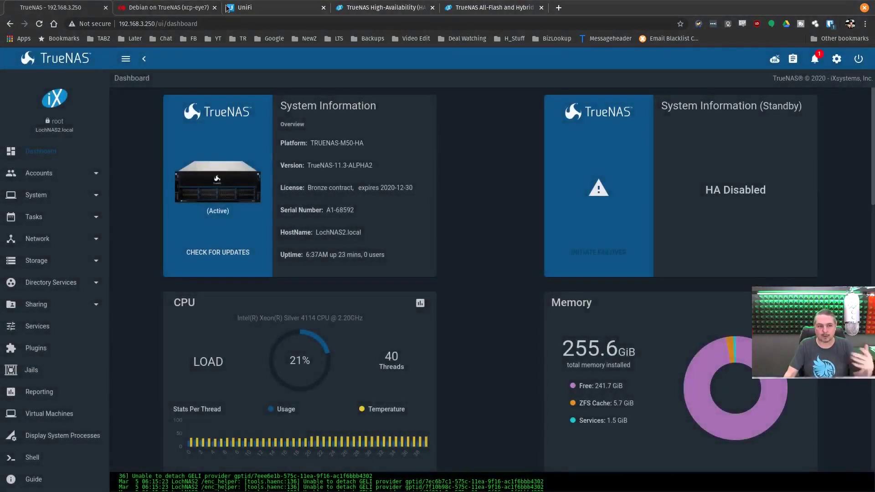
Step: Look in on the Windows 10 On TrueNAS VM console, then restore its header and stats
left_click(176, 11)
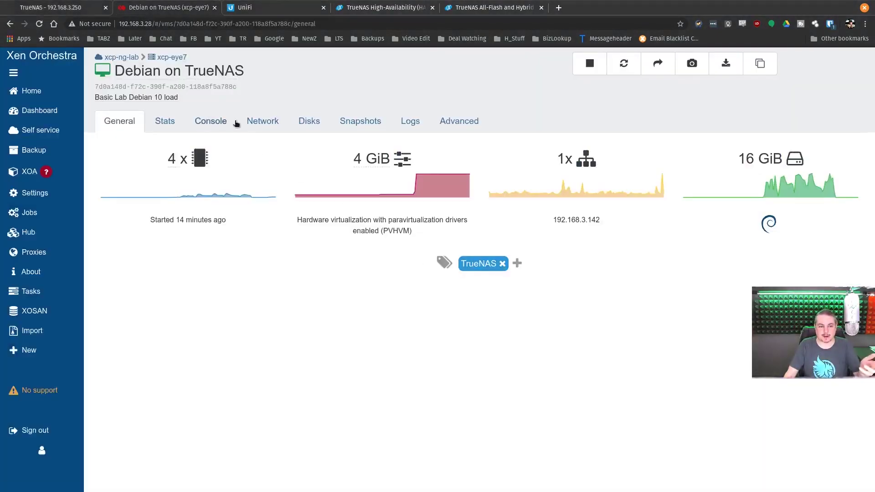
left_click(33, 93)
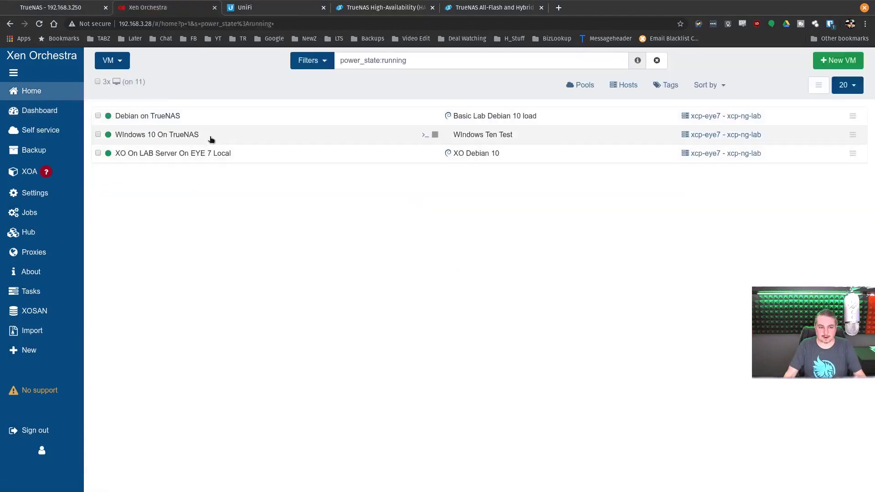
left_click(211, 137)
left_click(226, 123)
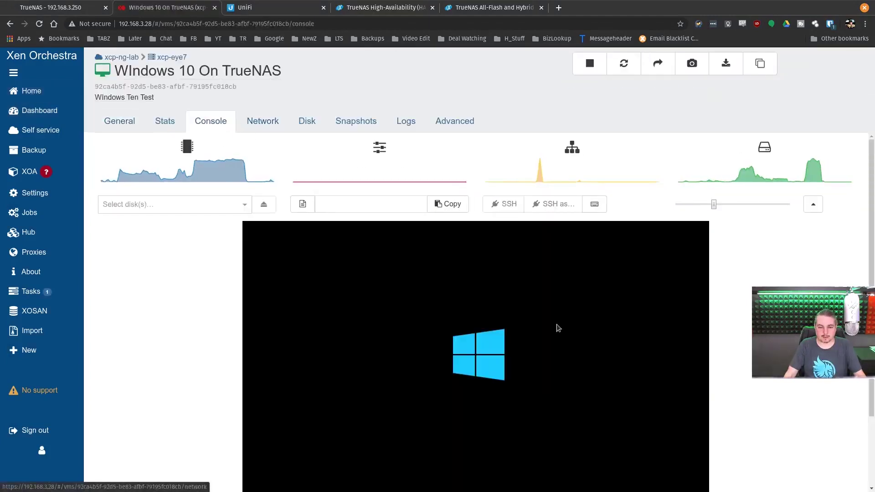
scroll(817, 205, "down", 3)
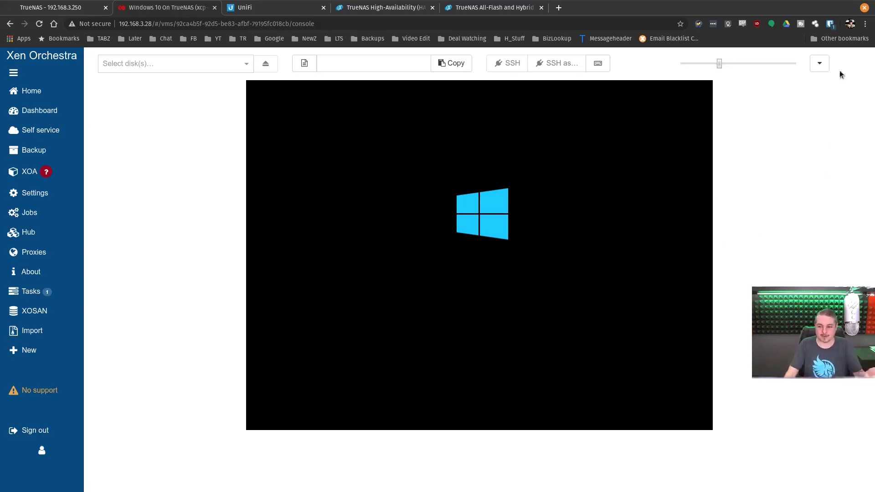
left_click(819, 64)
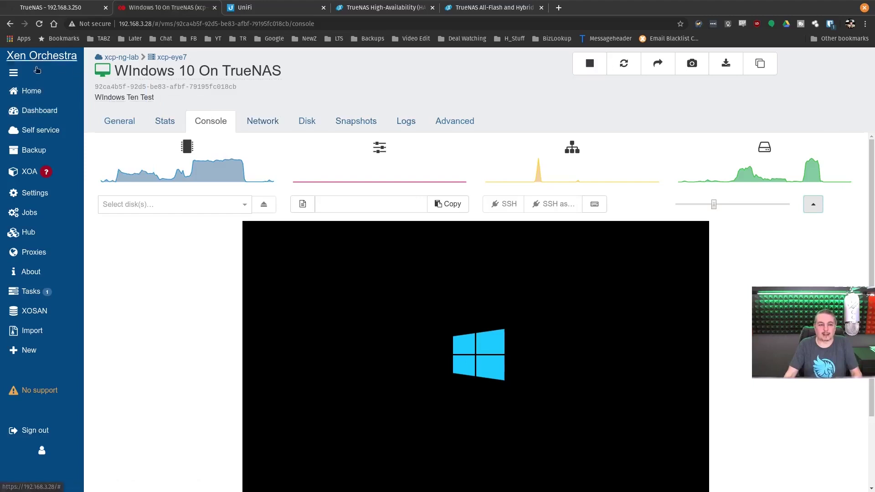
Step: Log into the Debian on TrueNAS console as root, run uptime, and enlarge the console
left_click(31, 90)
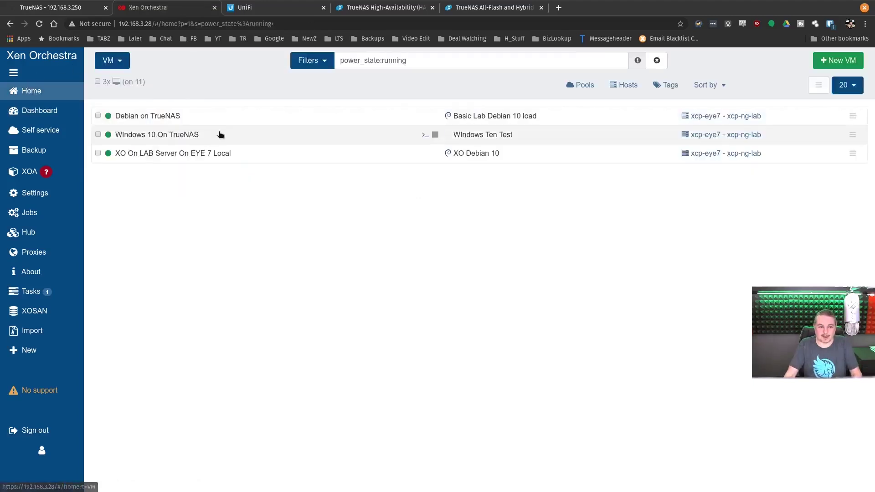
left_click(197, 117)
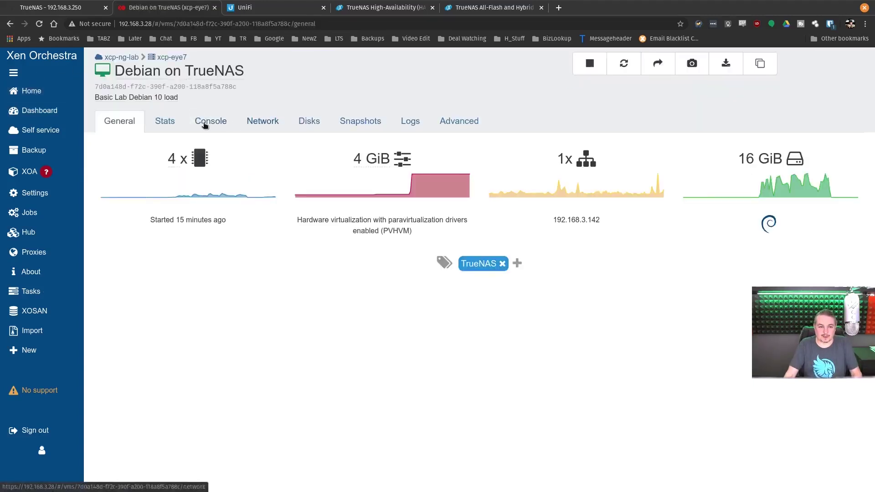
left_click(204, 122)
key("Return")
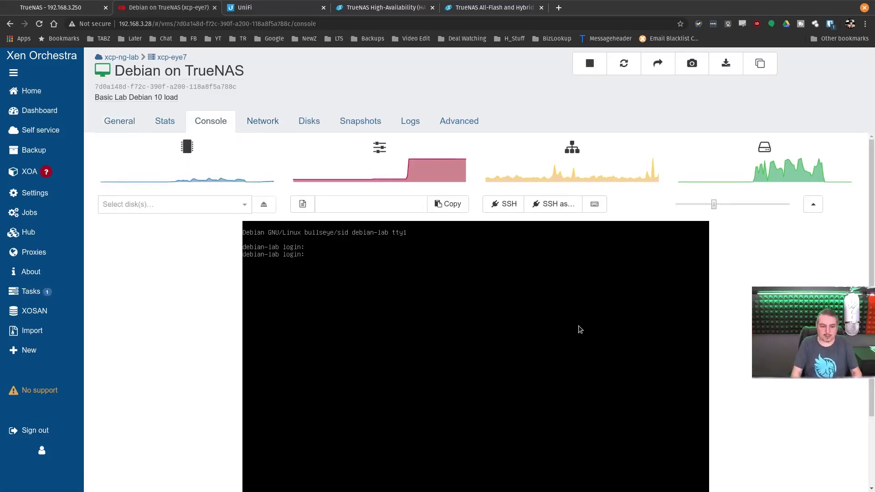
type("root")
key("Return")
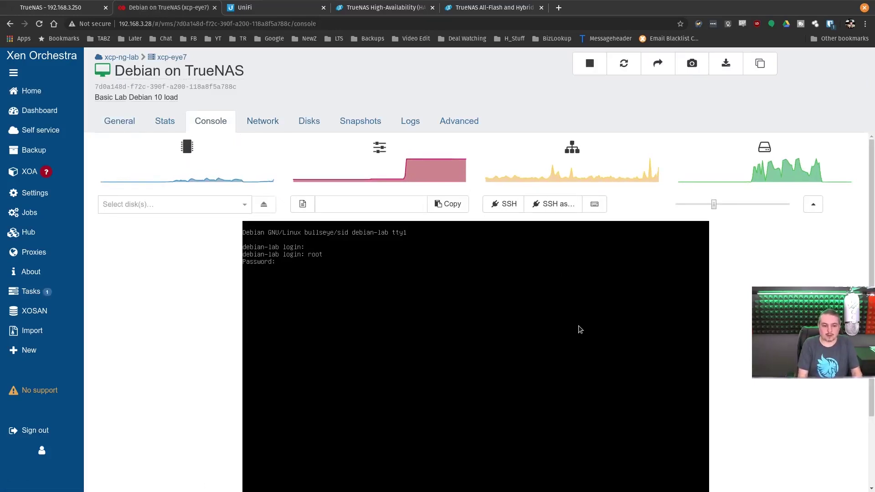
key("Return")
type("up")
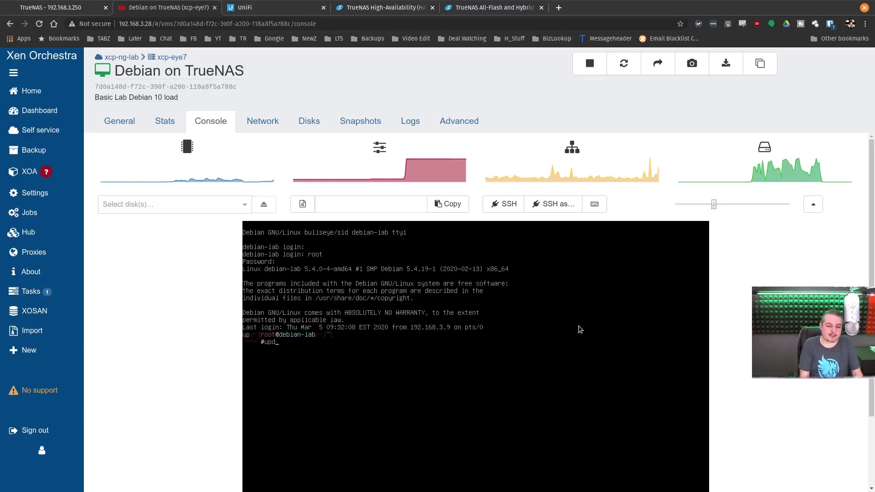
type("time")
key("Return")
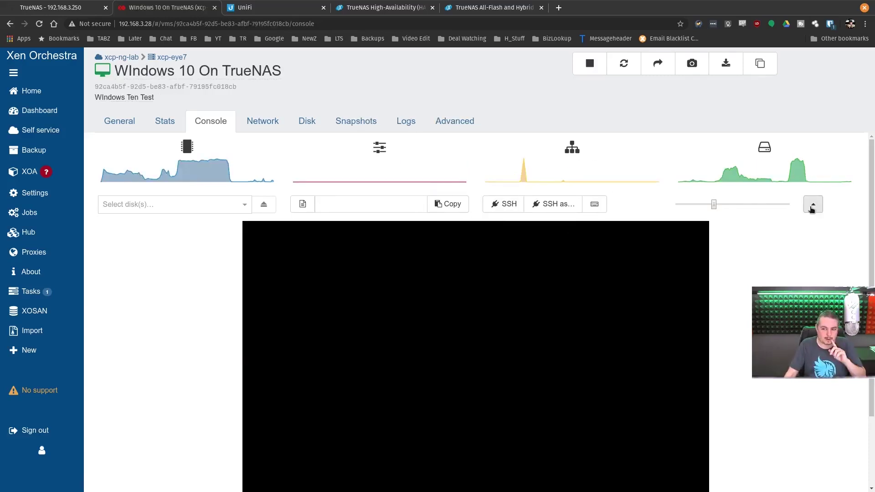
left_click(813, 202)
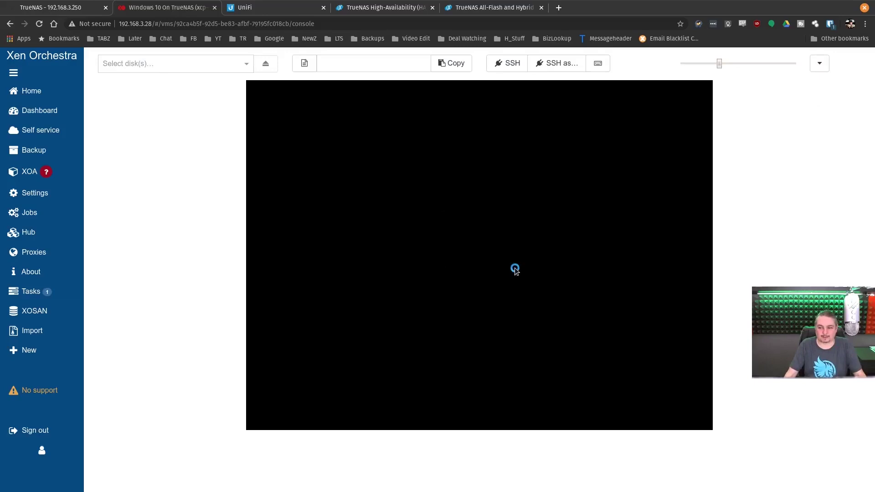
key("ctrl+alt+Down")
Step: Raise the debian-lab benchmark terminal, check the Windows 10 and Debian consoles, then reload UniFi's switch graphs
left_click(654, 307)
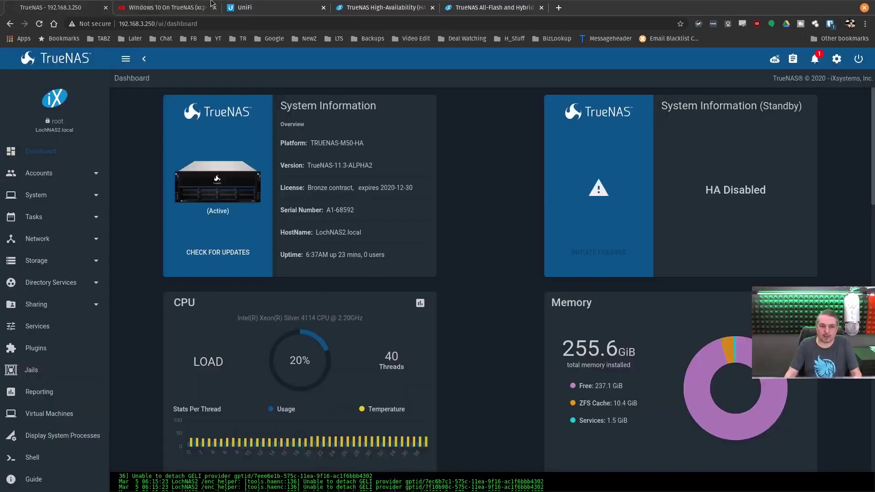
left_click(211, 4)
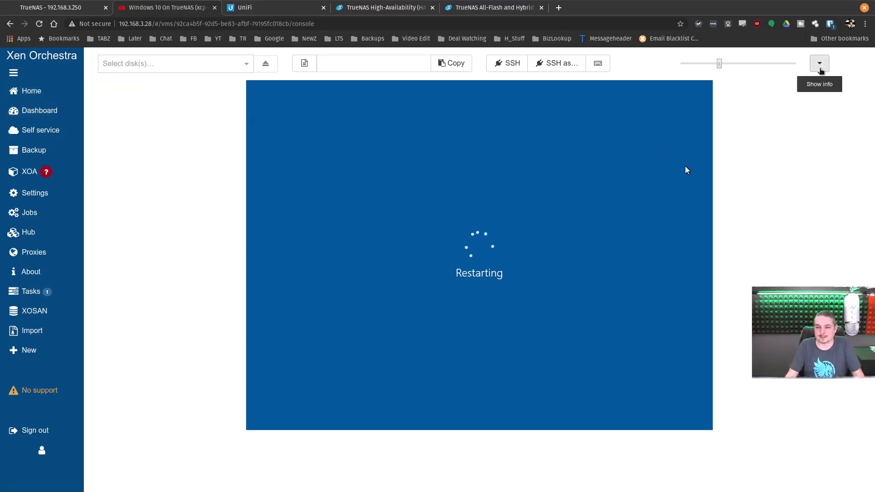
left_click(109, 90)
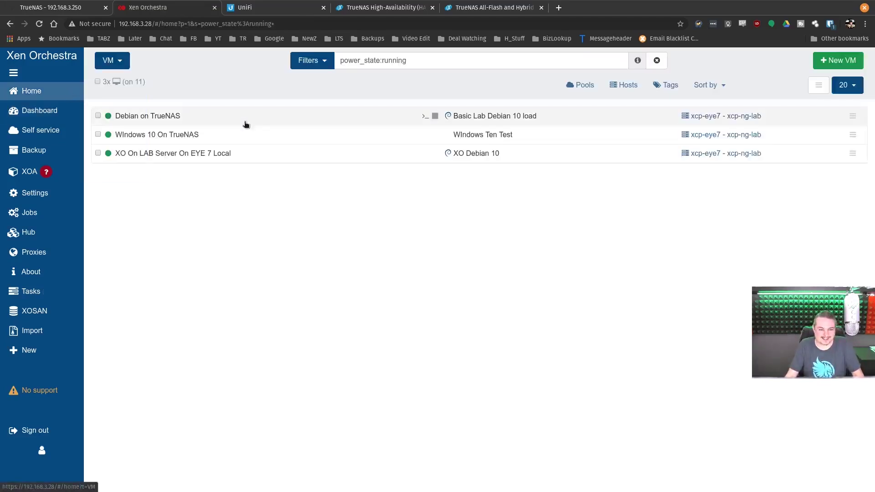
left_click(173, 116)
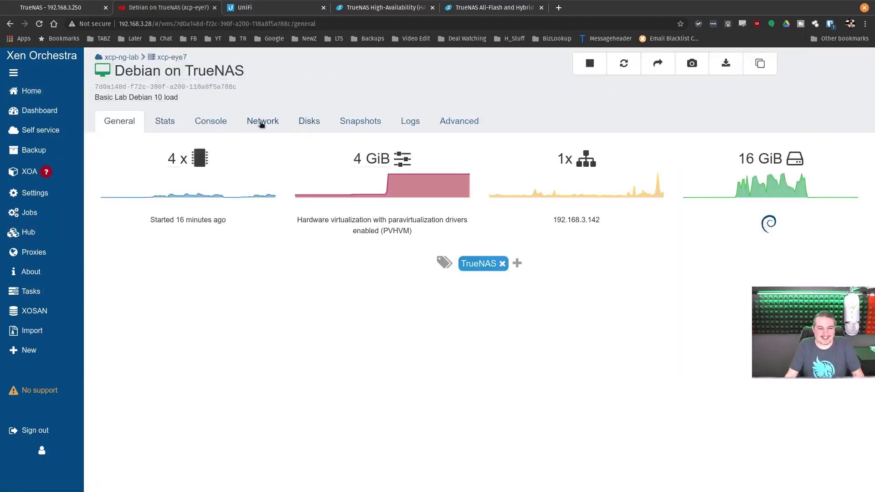
left_click(218, 121)
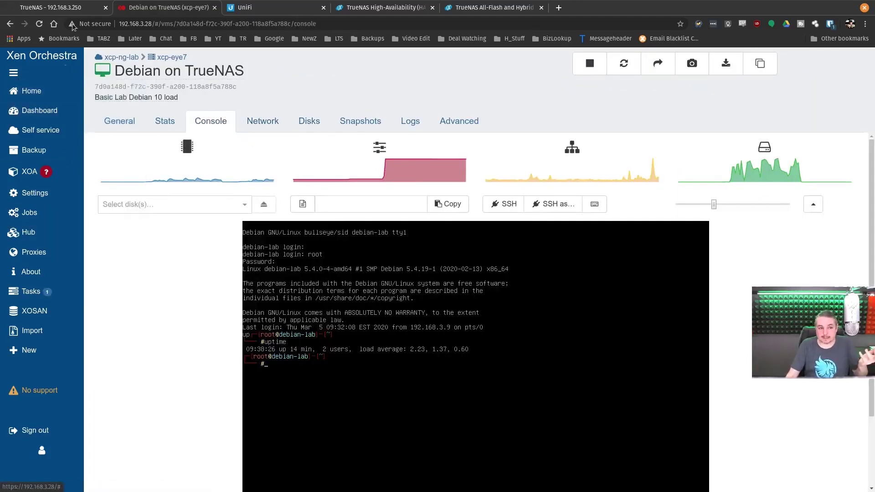
key("ctrl+Tab")
left_click(40, 24)
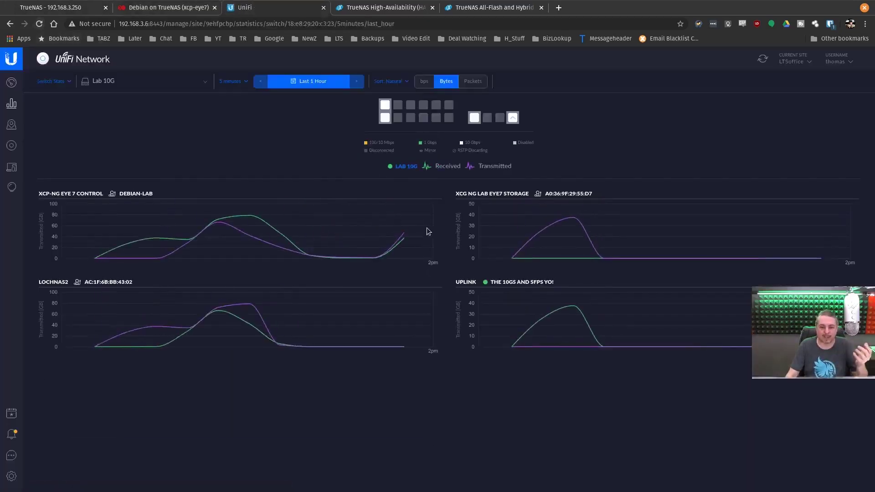
Step: Read the LOCHNAS2 traffic graph values, then return to the TrueNAS dashboard
mouse_move(416, 329)
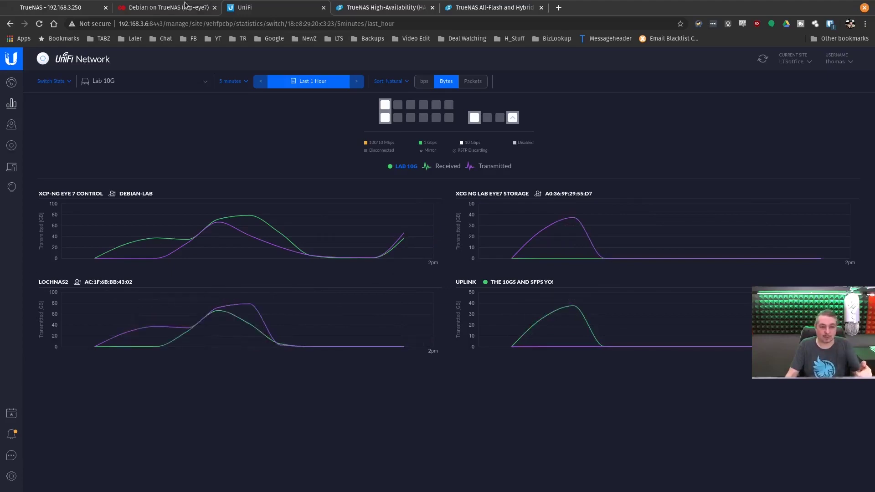
key("ctrl+1")
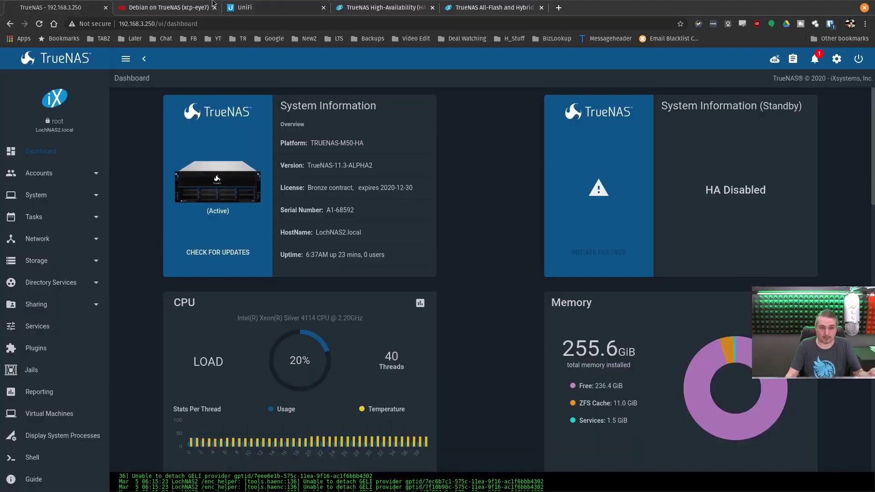
Step: View the Debian VM console, then glance at the TrueNAS dashboard
left_click(212, 4)
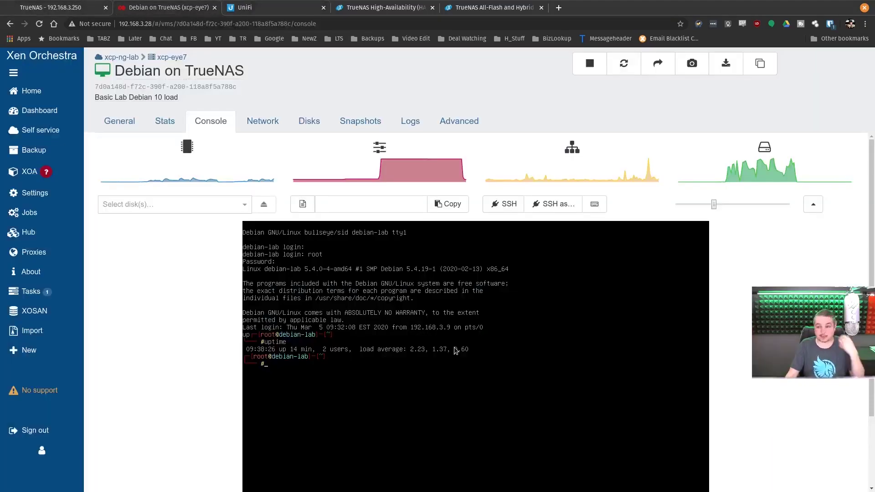
mouse_move(59, 93)
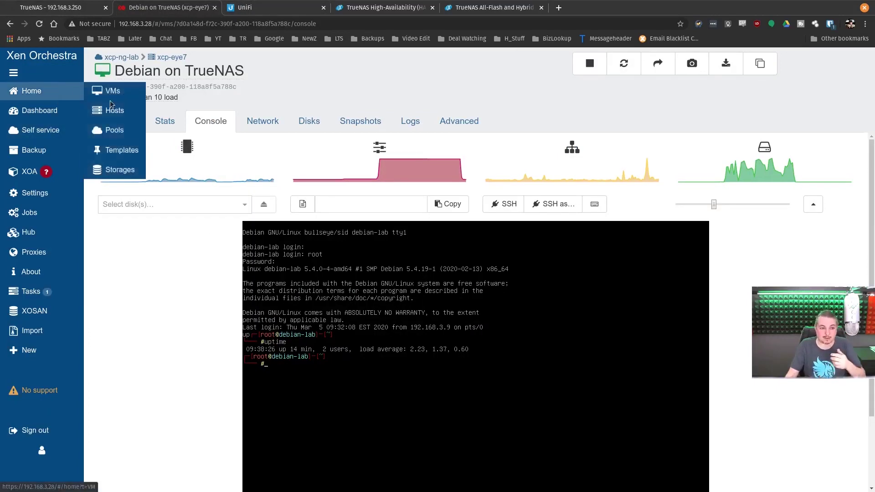
left_click(54, 7)
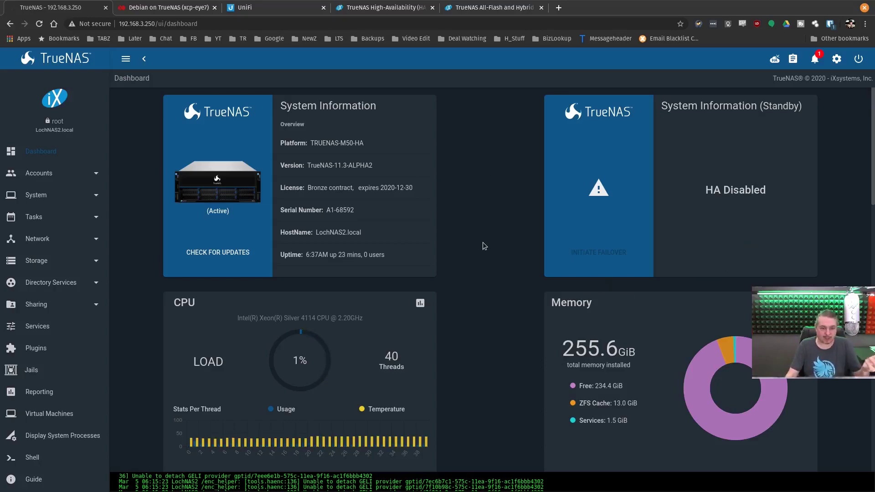
Step: Return to Xen Orchestra and open the console of the Windows 10 On TrueNAS VM
left_click(172, 5)
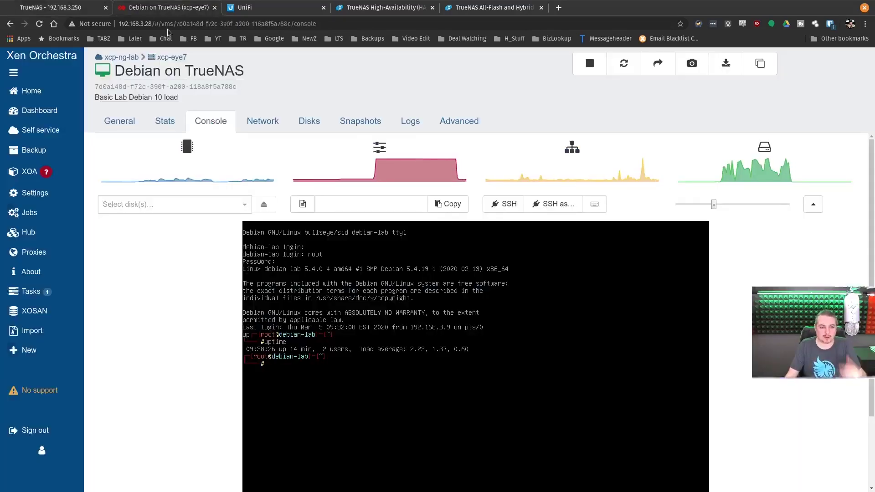
mouse_move(69, 91)
left_click(114, 90)
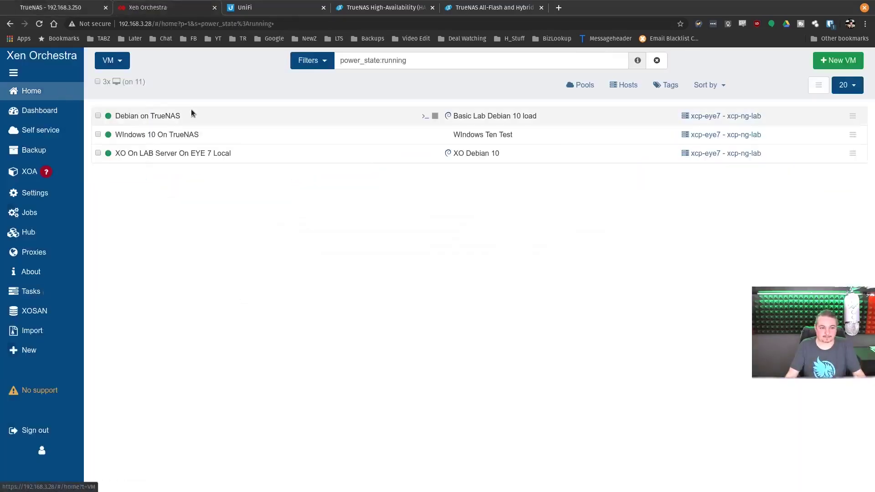
left_click(190, 135)
left_click(223, 121)
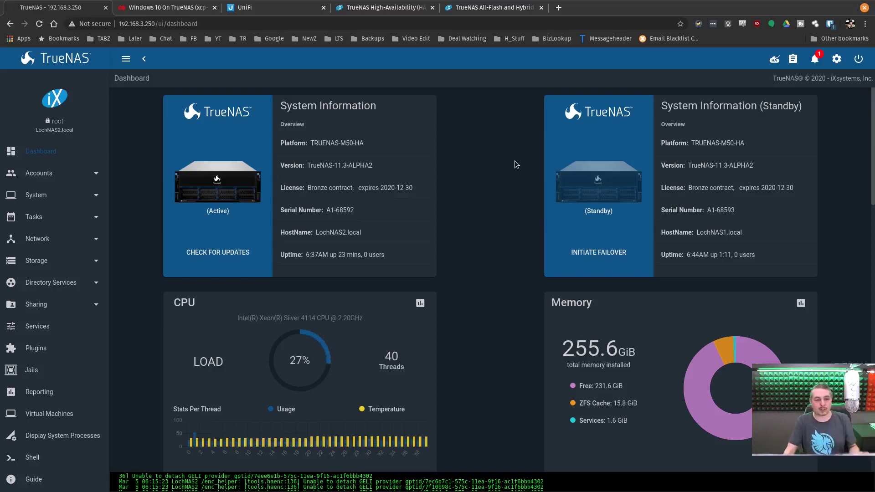
Step: Review the Windows VM's CrystalDiskMark results, revisit the TrueNAS dashboard, then view the iXsystems M-Series product page
left_click(164, 8)
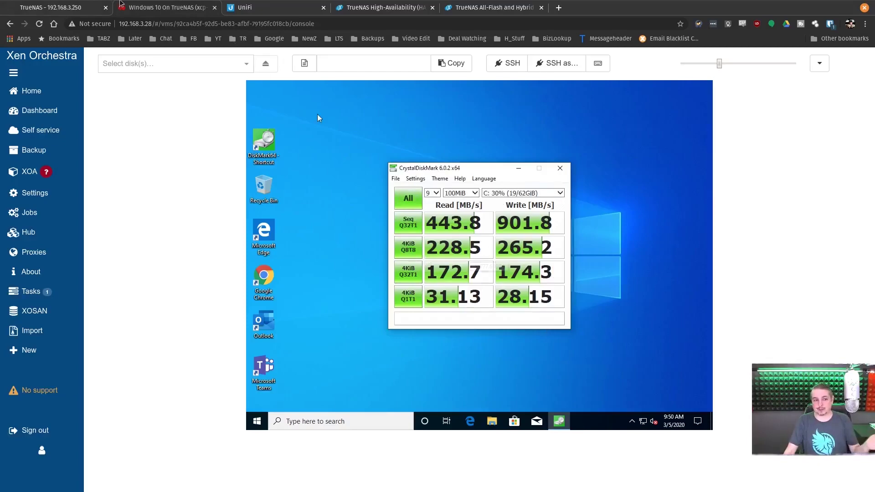
left_click(69, 7)
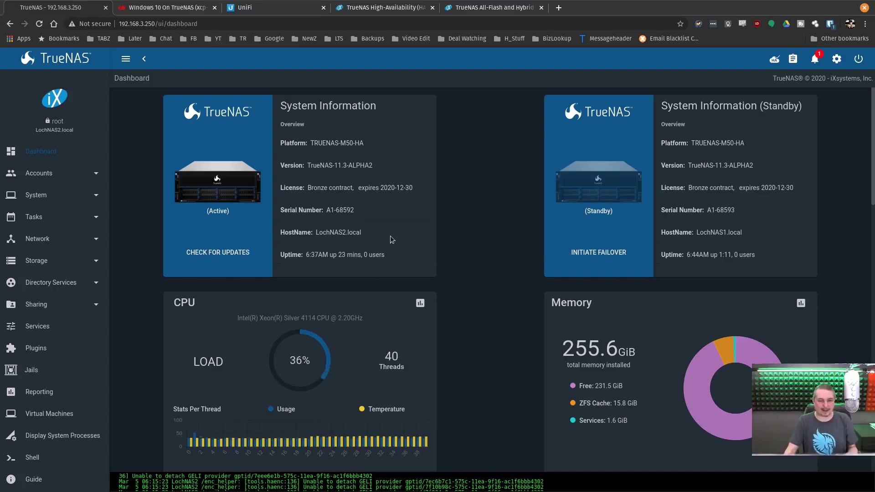
left_click(501, 5)
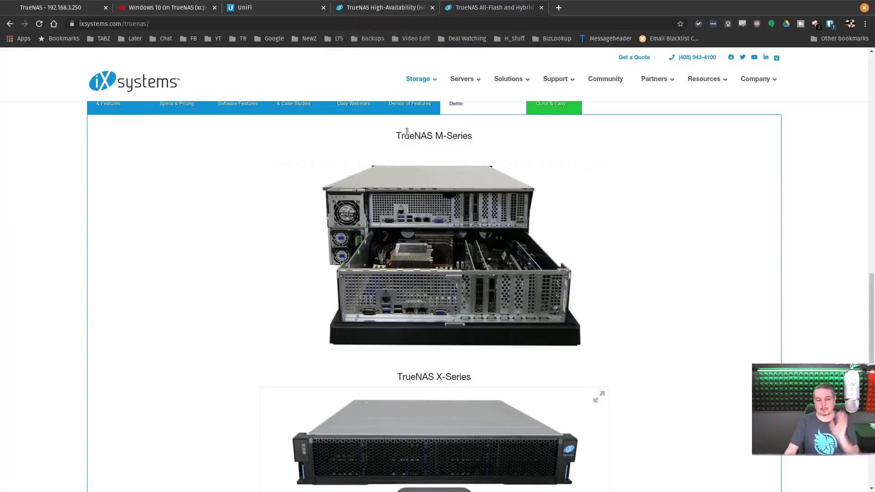
key("ctrl+shift+Tab")
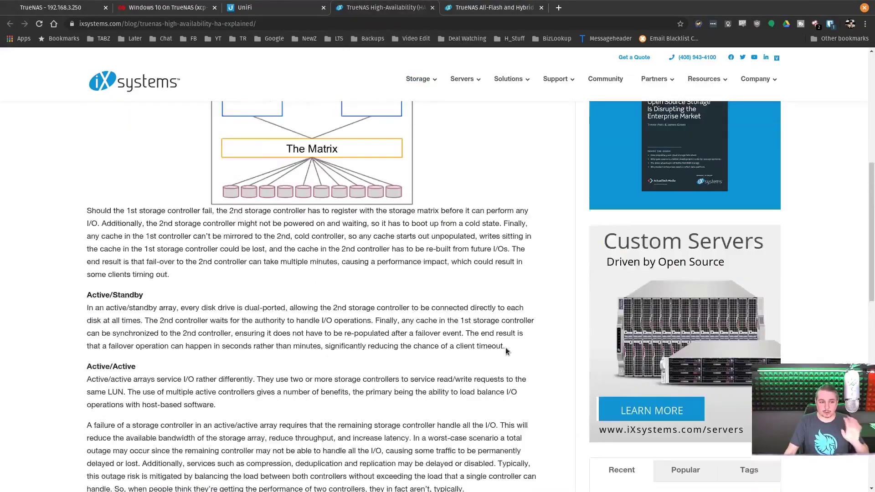
scroll(506, 351, "down", 3)
scroll(194, 246, "up", 4)
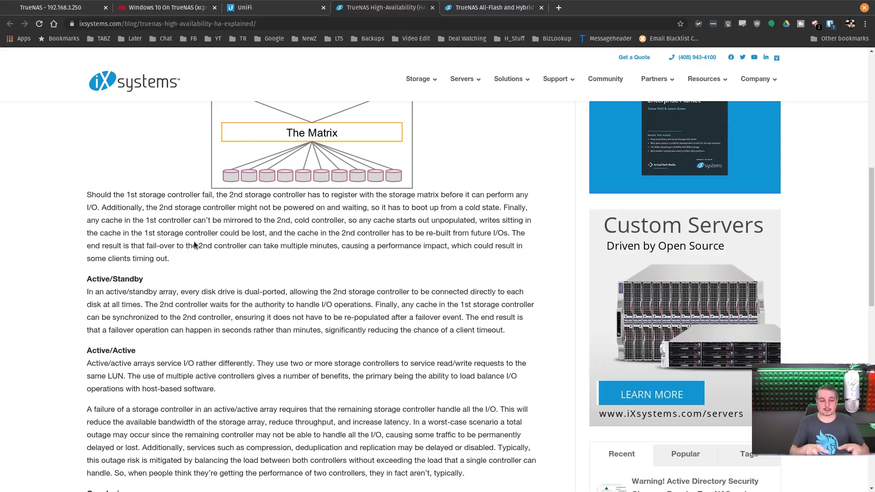
key("ctrl+Tab")
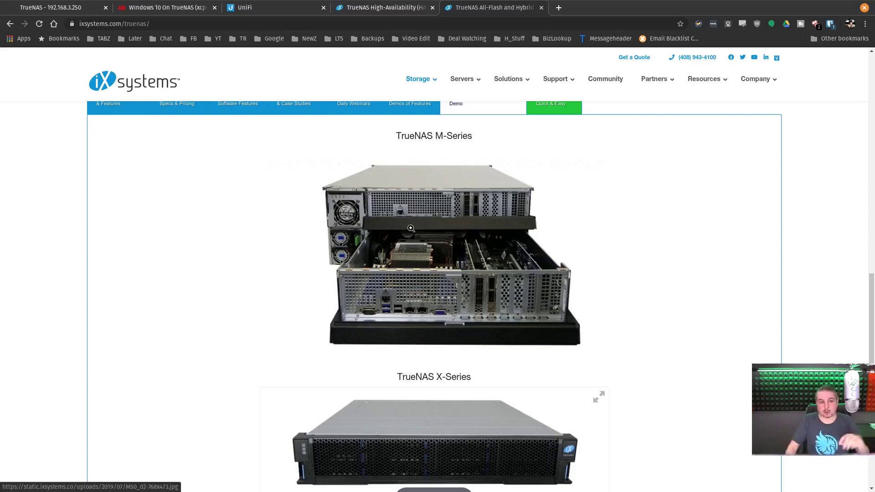
Step: Switch to the UniFi Lab 10G traffic graphs to compare LochNAS1 and LochNAS2 traffic
left_click(295, 5)
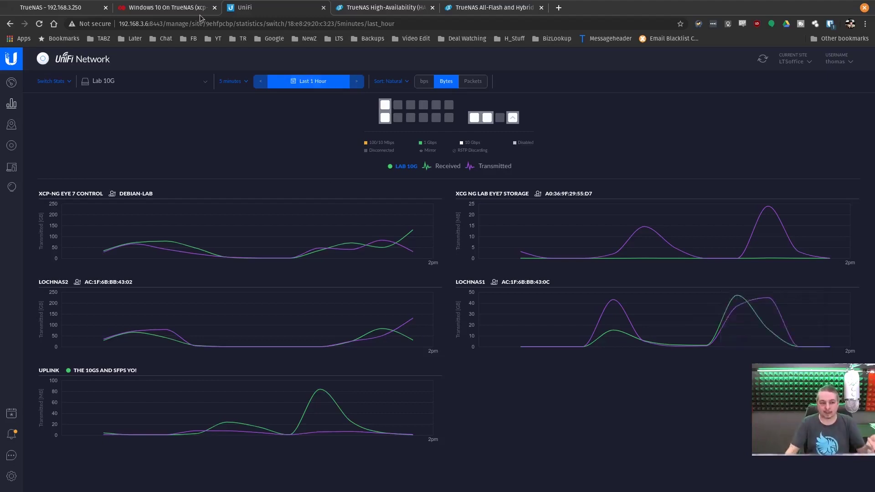
Step: Cycle back to the TrueNAS dashboard showing LochNAS2.local active and LochNAS1.local standby
key("ctrl+shift+Tab")
key("ctrl+shift+Tab")
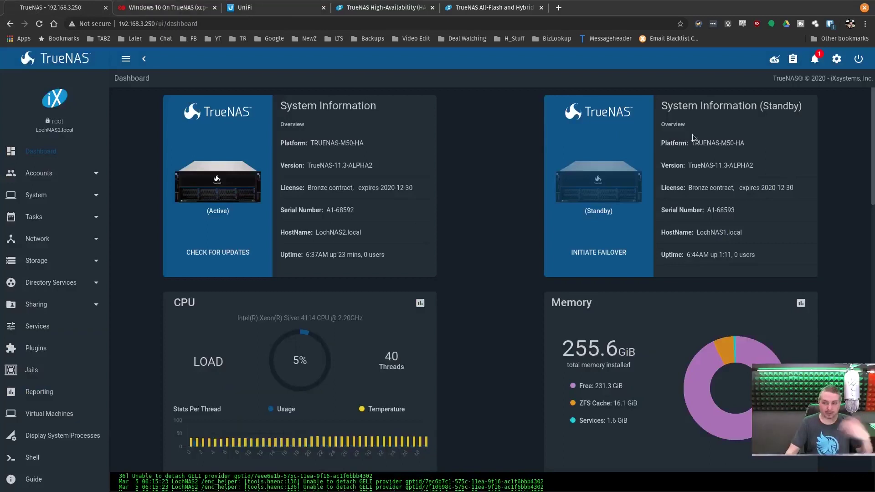